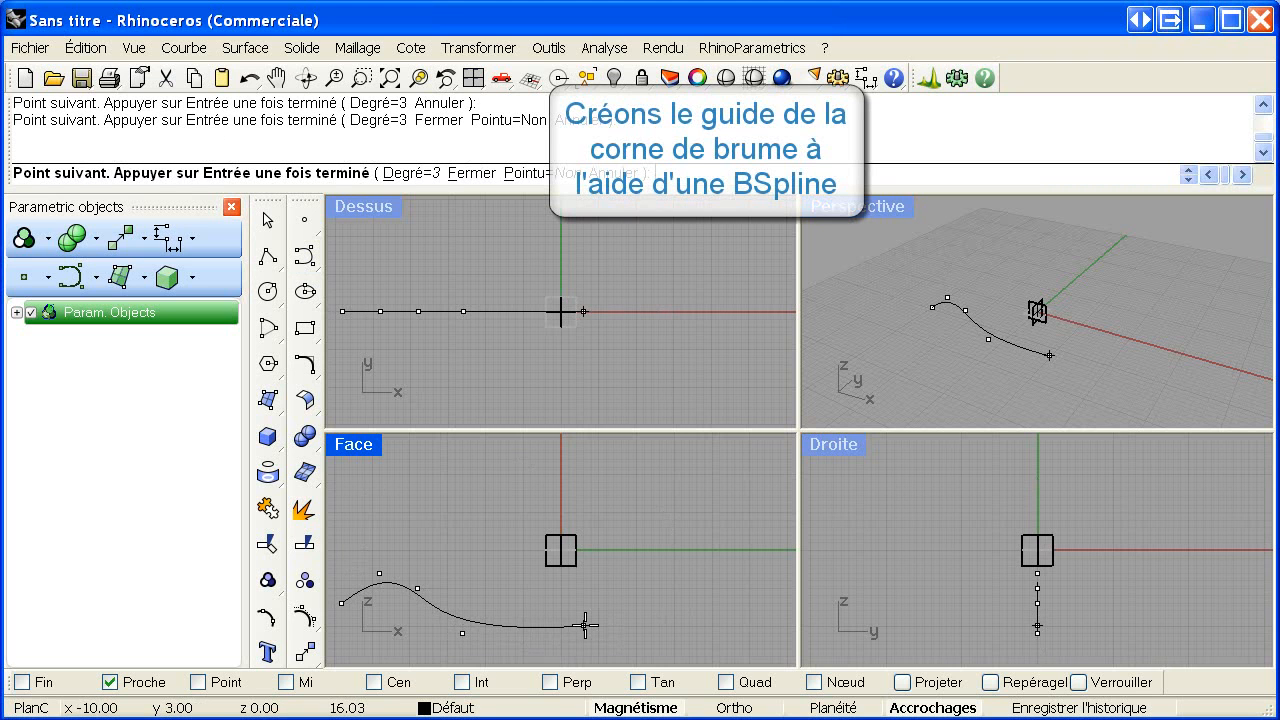
Step: Place the remaining control points of the horn's guide curve in the Face view, rising toward its far end, and finish the curve
{"action": "left_click", "coordinate": [538, 627]}
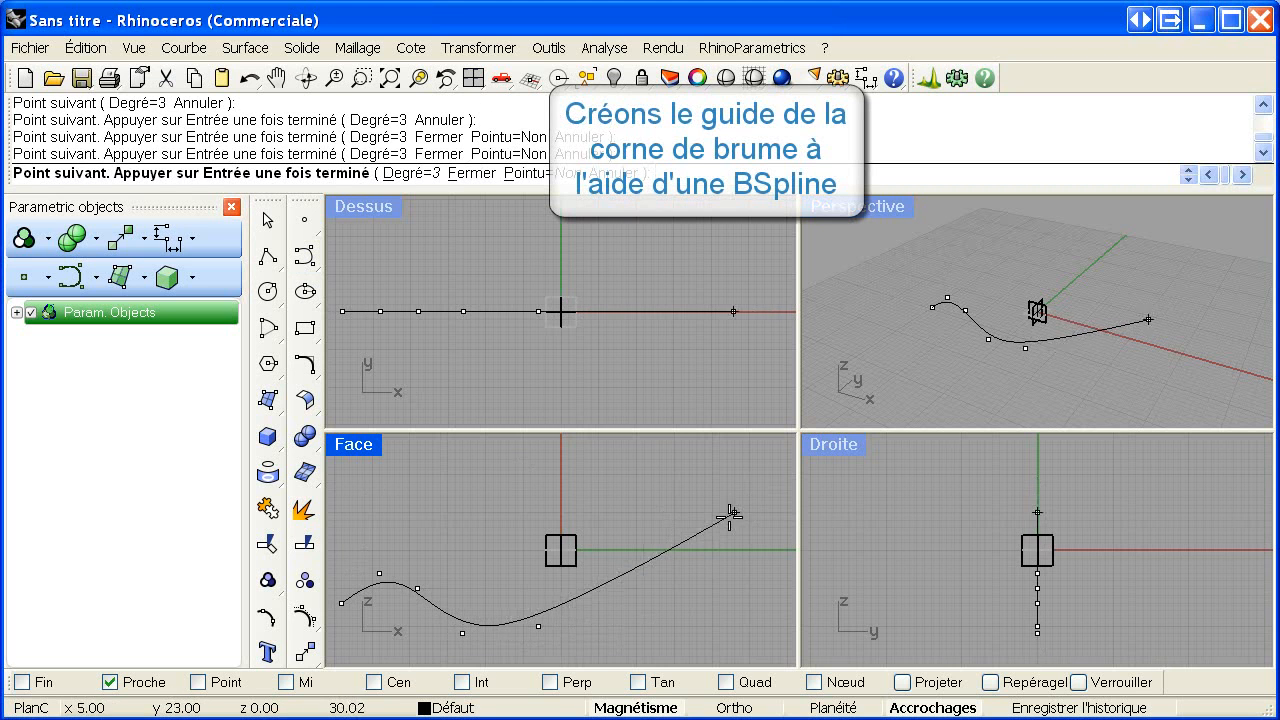
{"action": "left_click", "coordinate": [613, 588]}
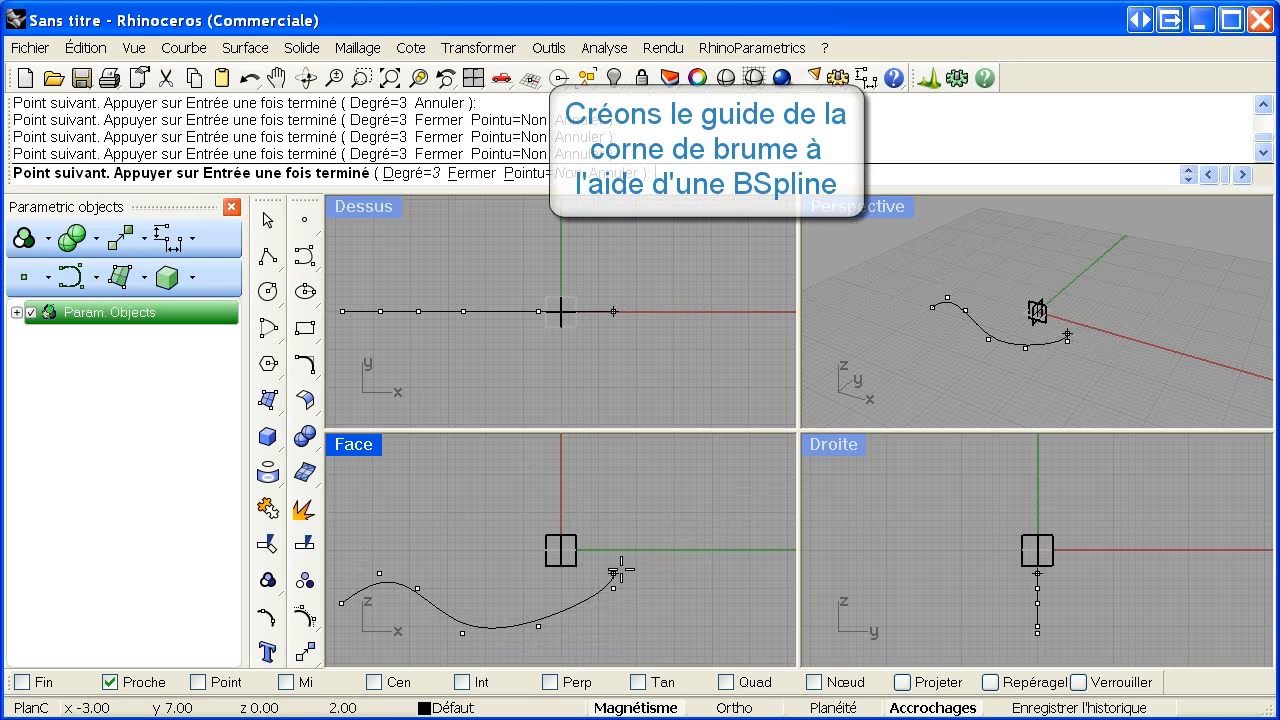
{"action": "left_click", "coordinate": [772, 460]}
{"action": "key", "text": "Return"}
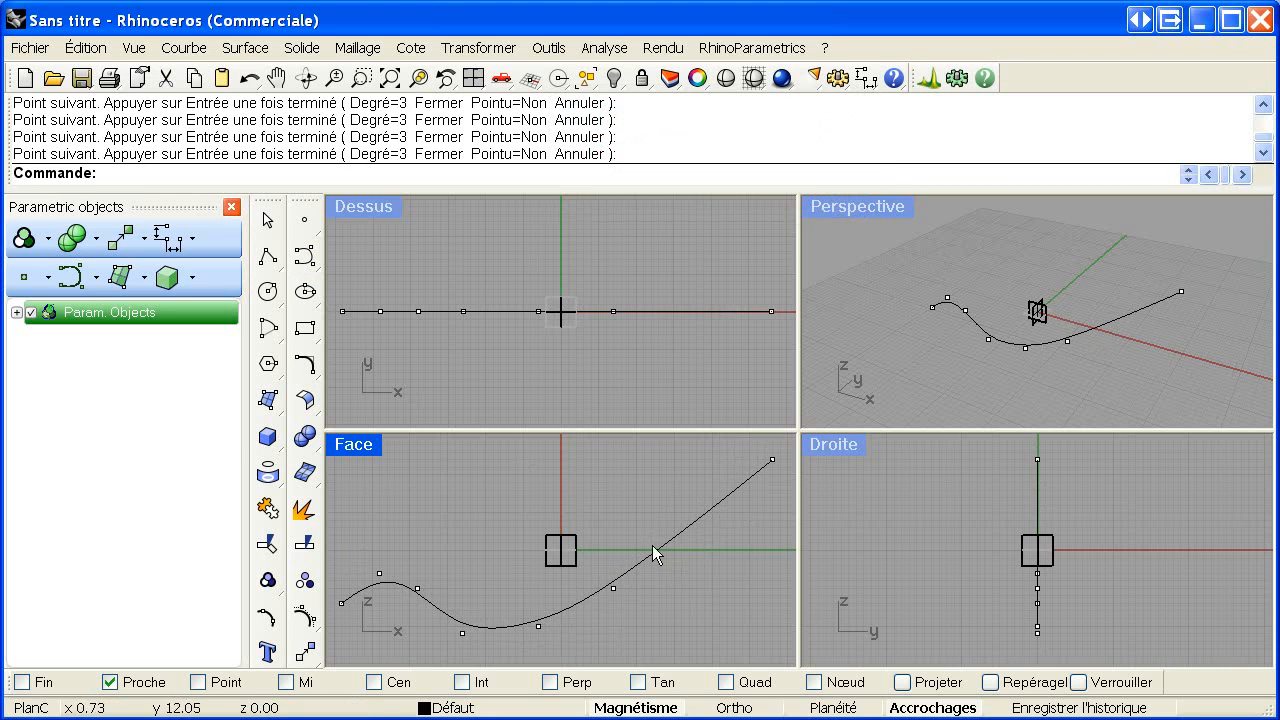
Step: Create a flat-capped pipe around the guide curve with a start radius of 3 and an end radius of 14
{"action": "left_click", "coordinate": [268, 442]}
{"action": "left_click", "coordinate": [358, 489]}
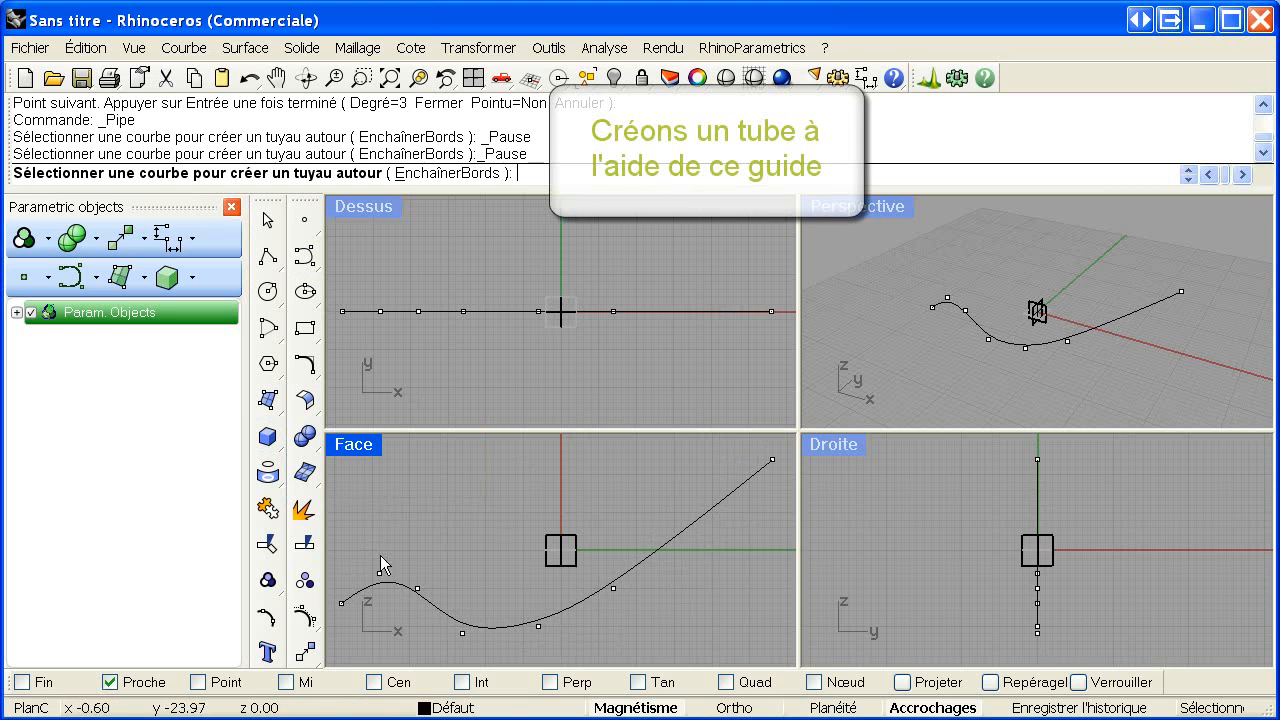
{"action": "left_click", "coordinate": [398, 590]}
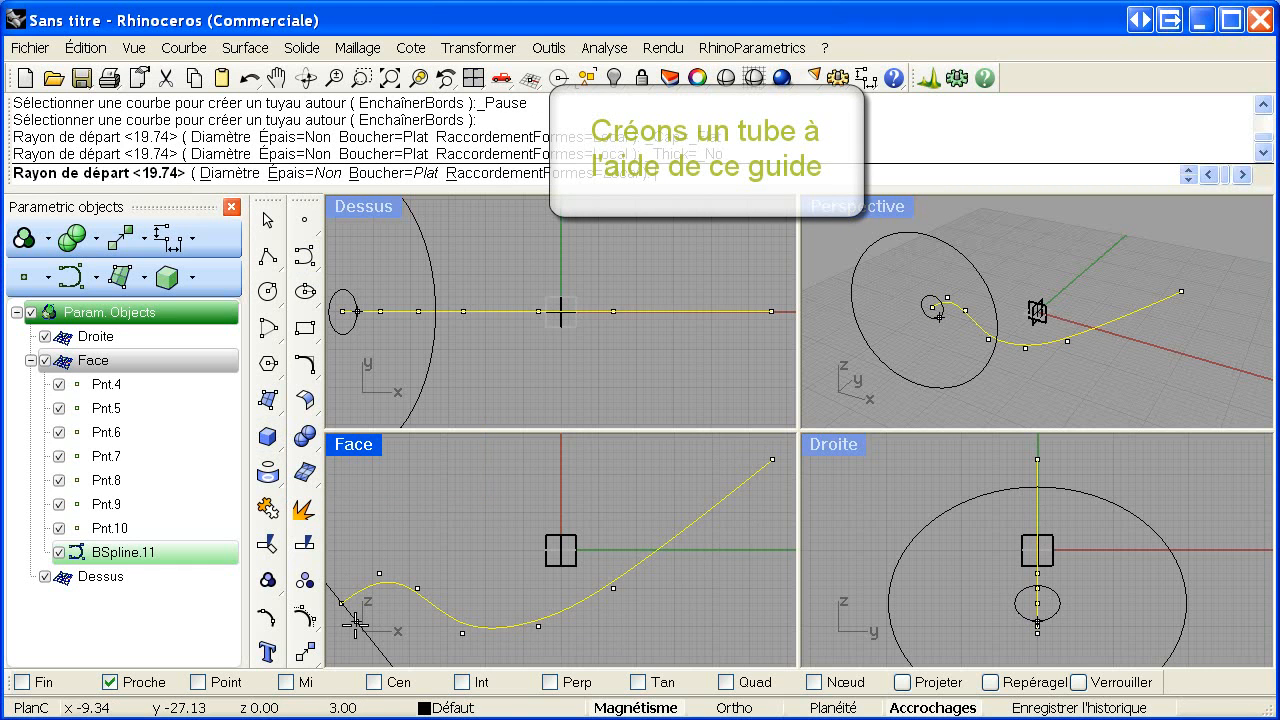
{"action": "left_click", "coordinate": [350, 620]}
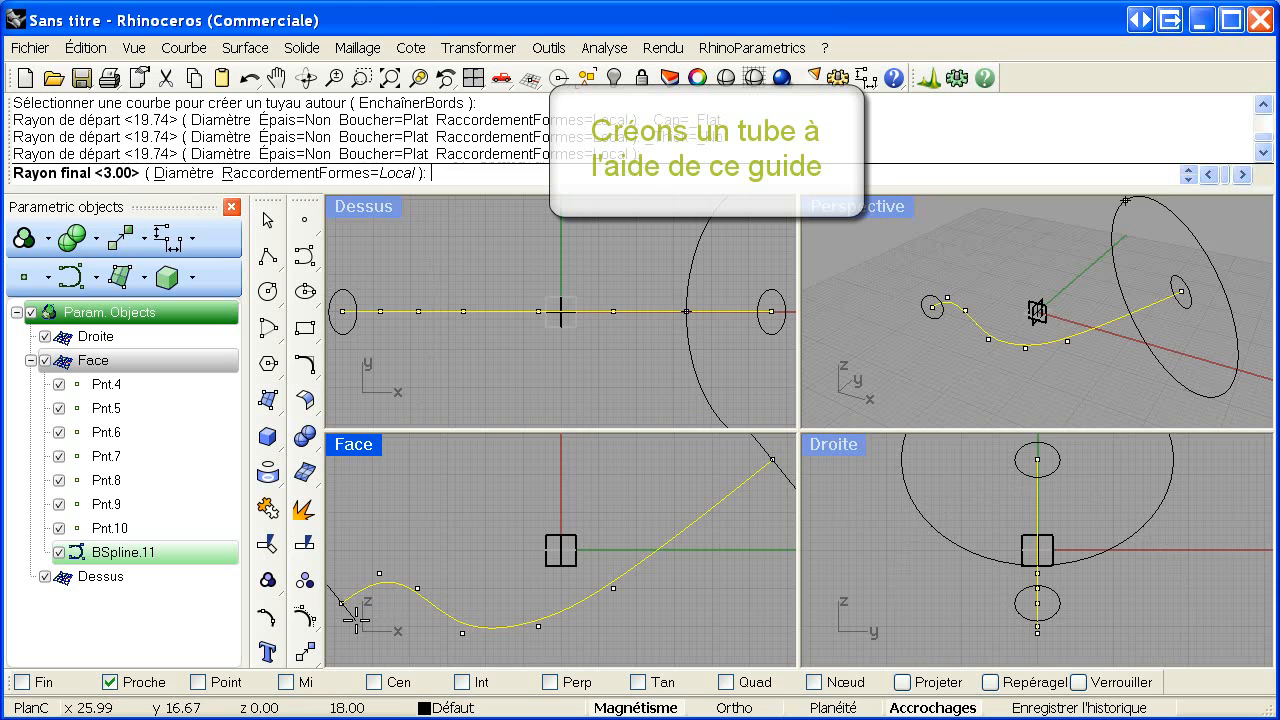
{"action": "right_click_drag", "start_coordinate": [720, 478], "coordinate": [551, 562]}
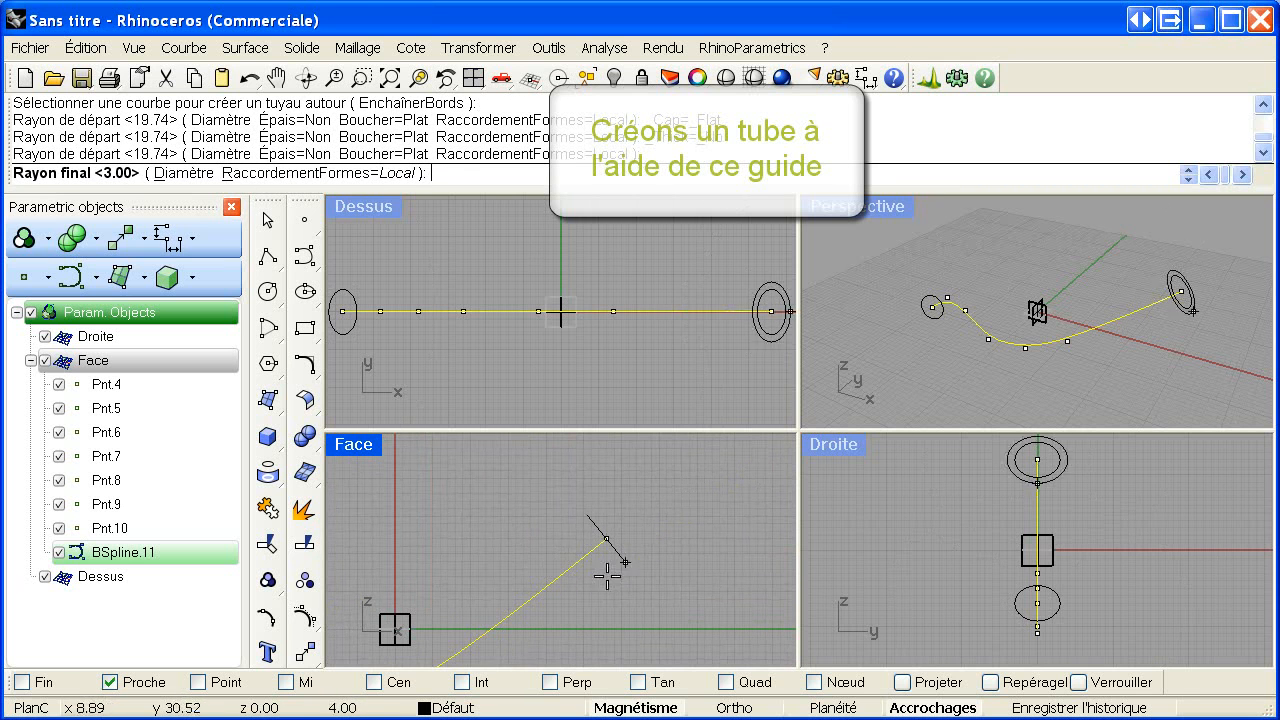
{"action": "left_click", "coordinate": [539, 457]}
{"action": "key", "text": "Return"}
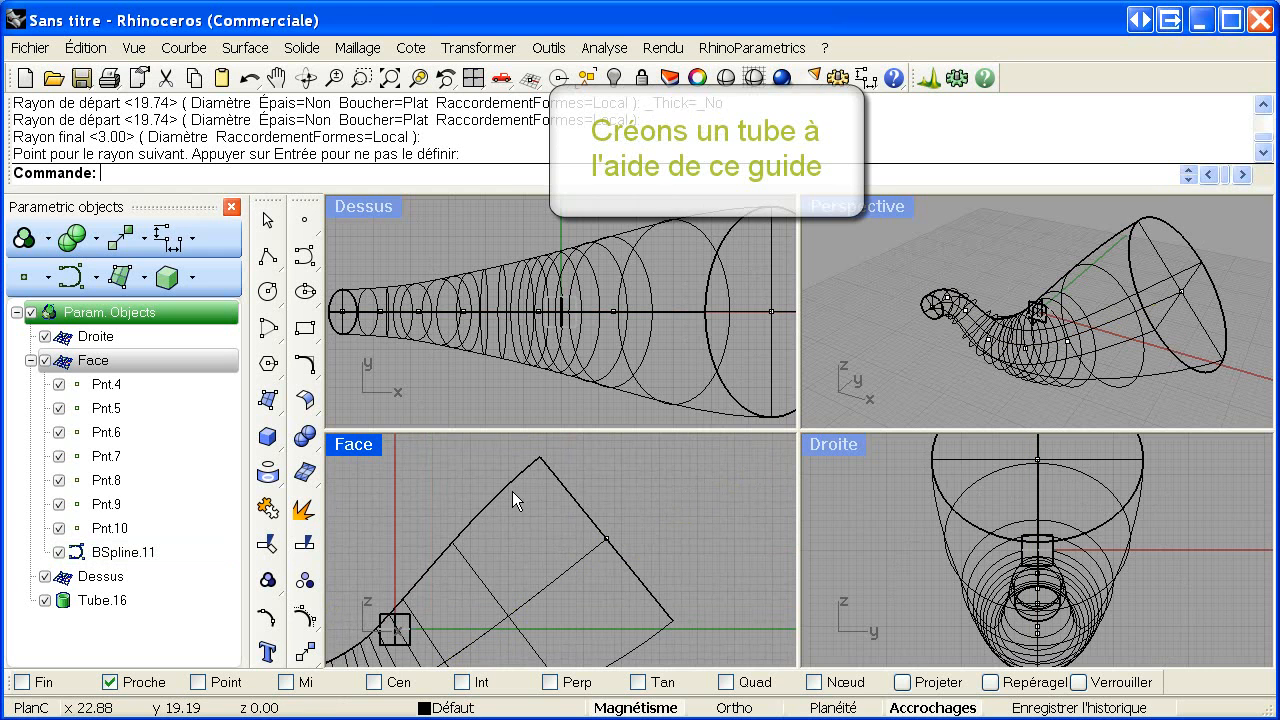
Step: Display the tube shaded in the Perspective view
{"action": "right_click_drag", "start_coordinate": [478, 549], "coordinate": [579, 519]}
{"action": "scroll", "coordinate": [632, 511], "scroll_direction": "down", "scroll_amount": 2}
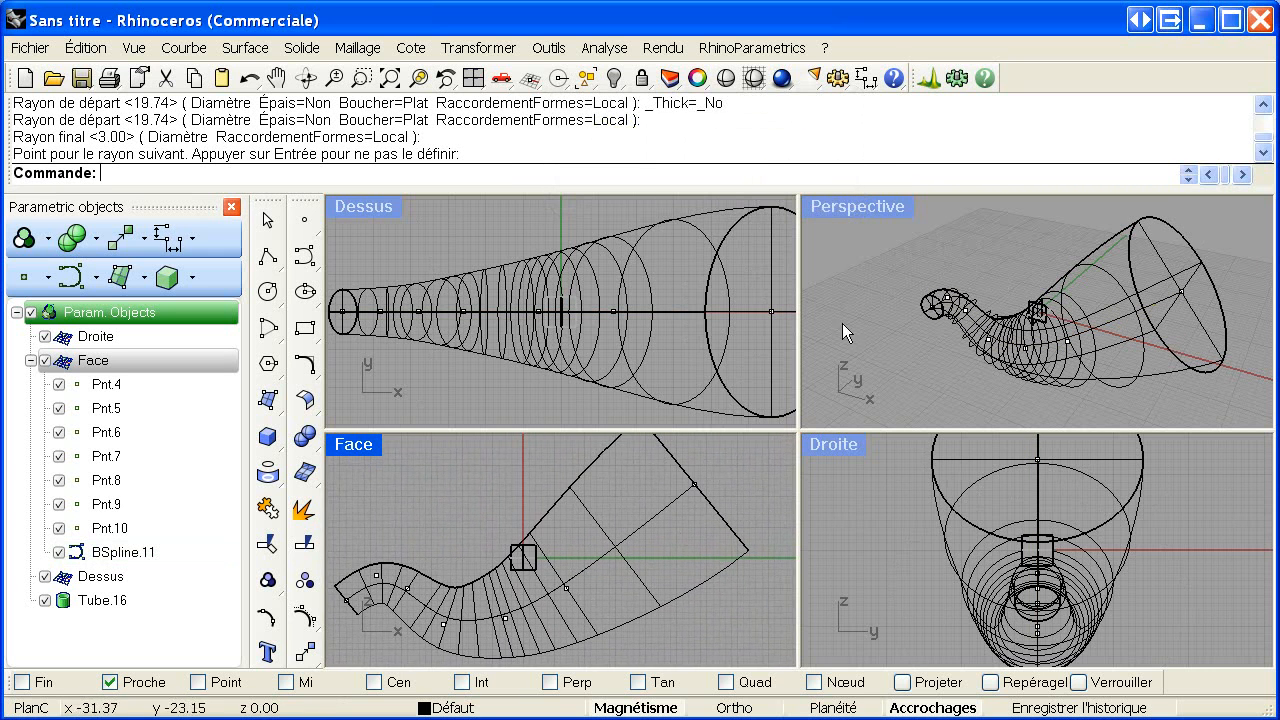
{"action": "left_click", "coordinate": [865, 313]}
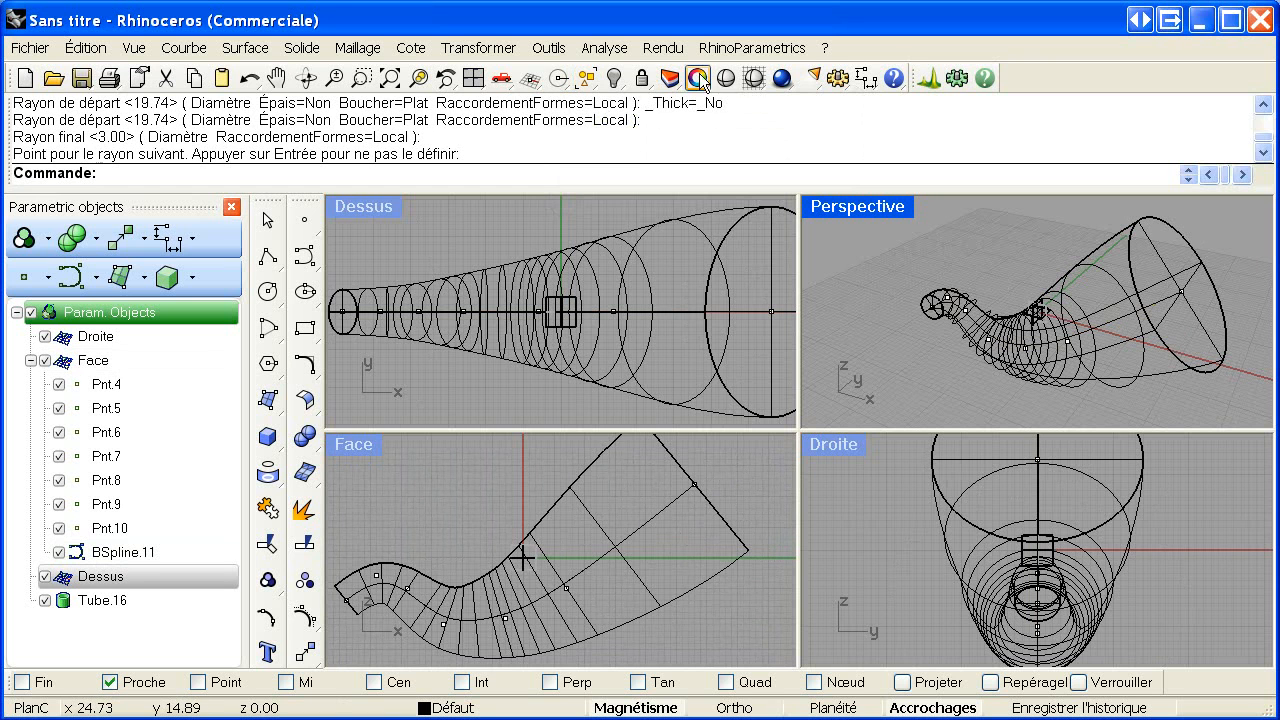
{"action": "left_click", "coordinate": [754, 78]}
{"action": "right_click_drag", "start_coordinate": [996, 322], "coordinate": [924, 293]}
Step: Edit the tube's definition to hollow it out with a start minimum radius of 2 and an end minimum radius of 12
{"action": "left_click", "coordinate": [180, 596]}
{"action": "right_click", "coordinate": [180, 596]}
{"action": "left_click", "coordinate": [219, 610]}
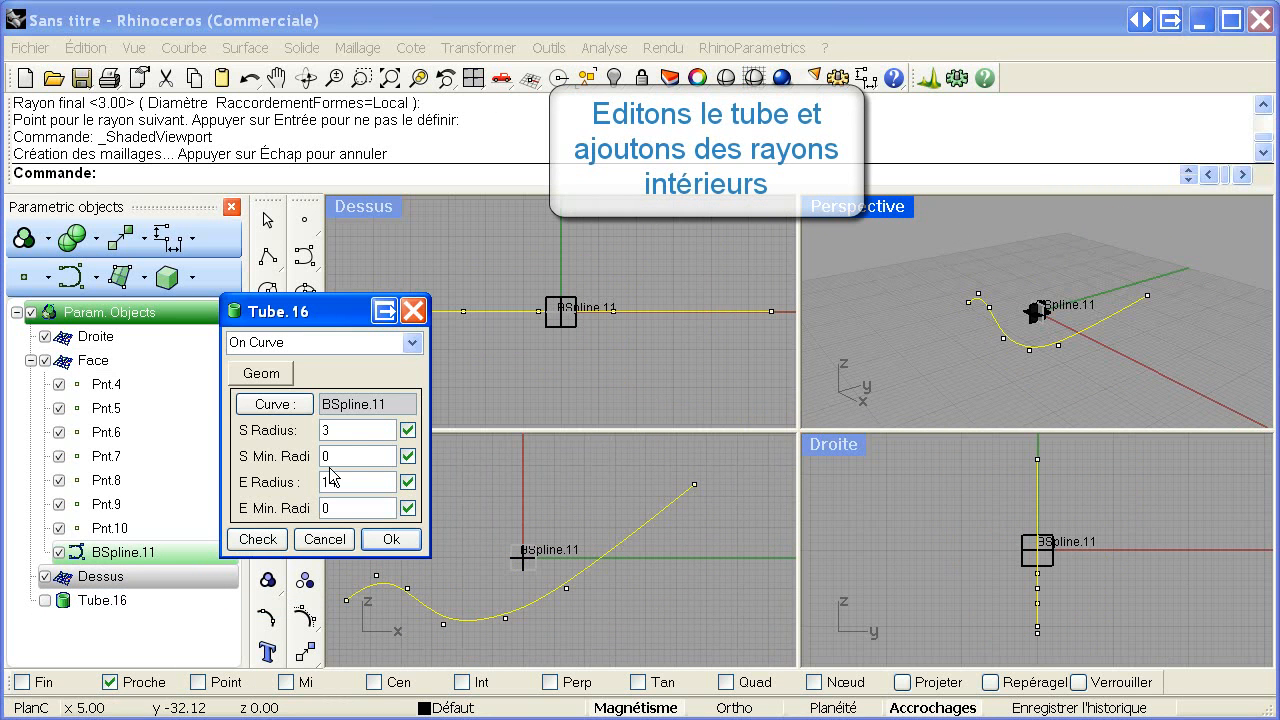
{"action": "type", "text": "2"}
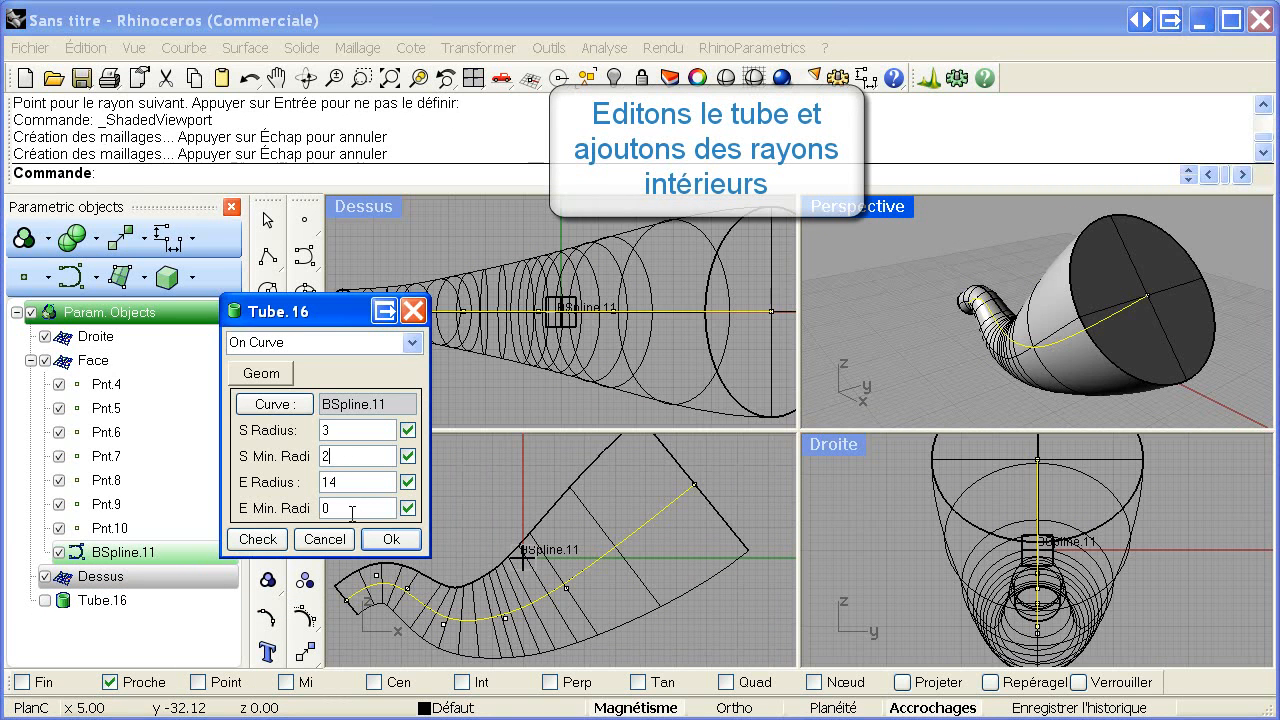
{"action": "type", "text": "12"}
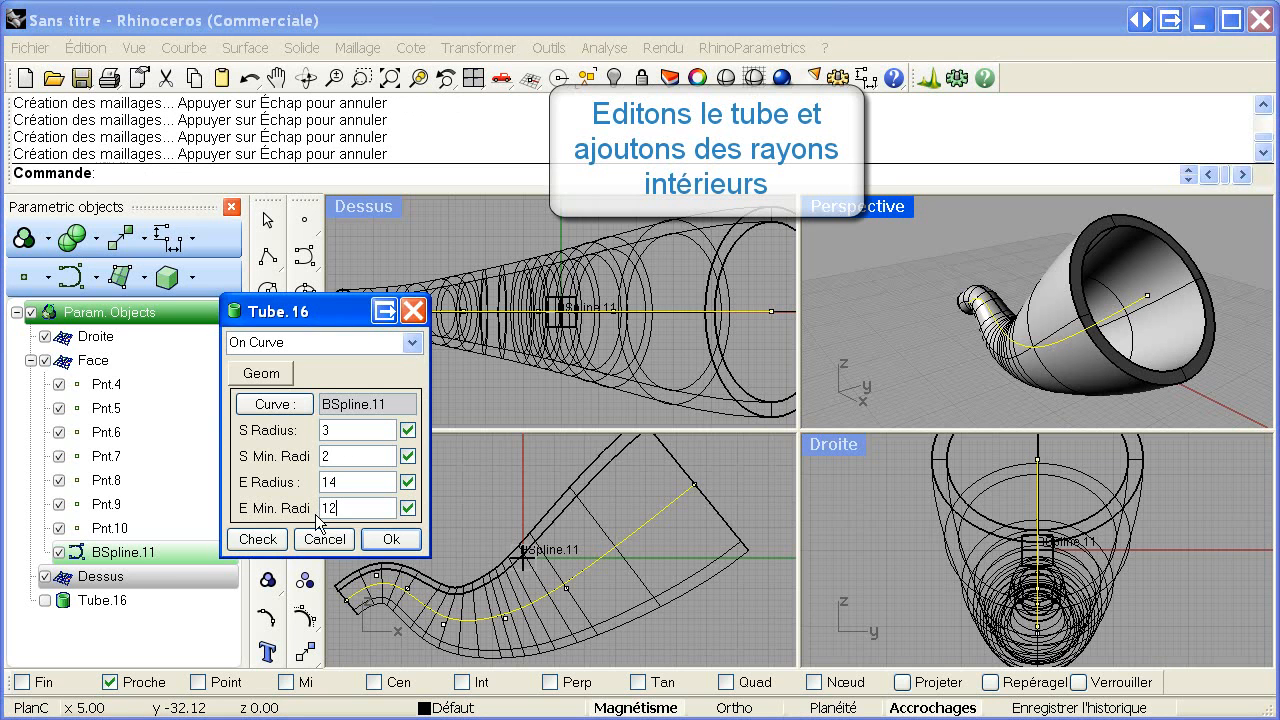
{"action": "left_click", "coordinate": [389, 538]}
Step: Place two points on the outer edge of the tube's narrow end in the Perspective view
{"action": "right_click_drag", "start_coordinate": [1061, 367], "coordinate": [1007, 363]}
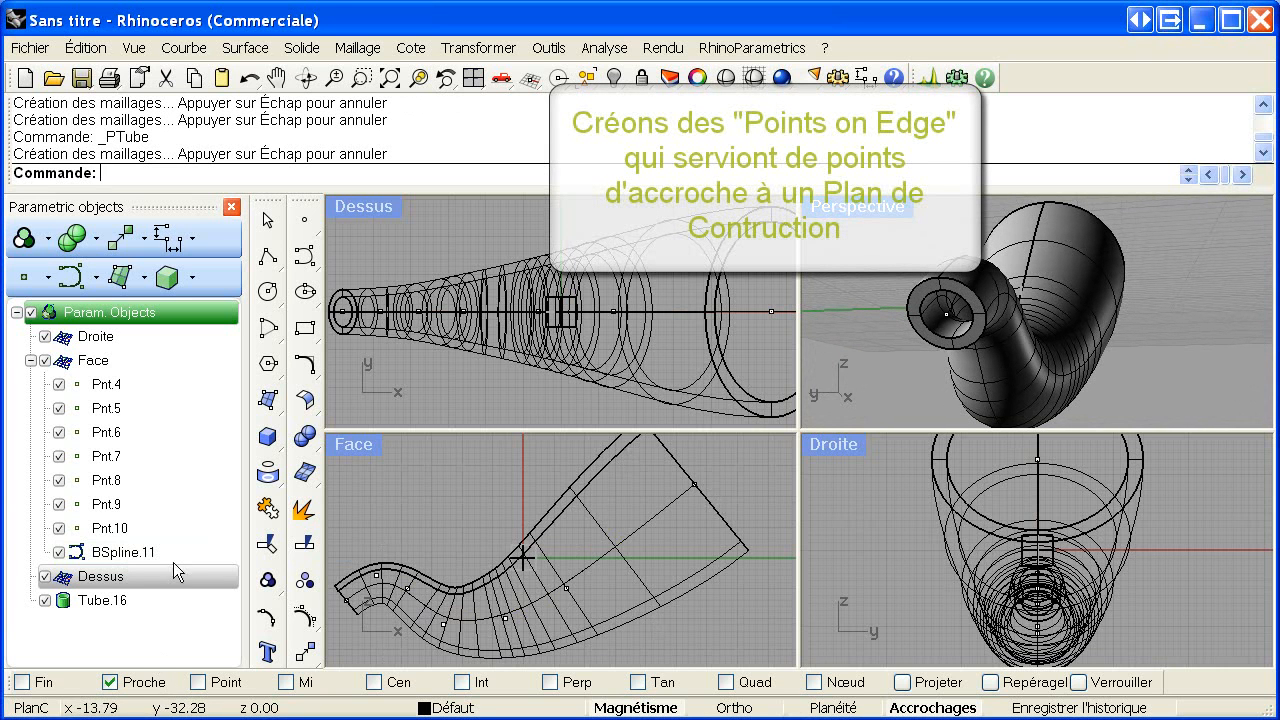
{"action": "left_click", "coordinate": [305, 222]}
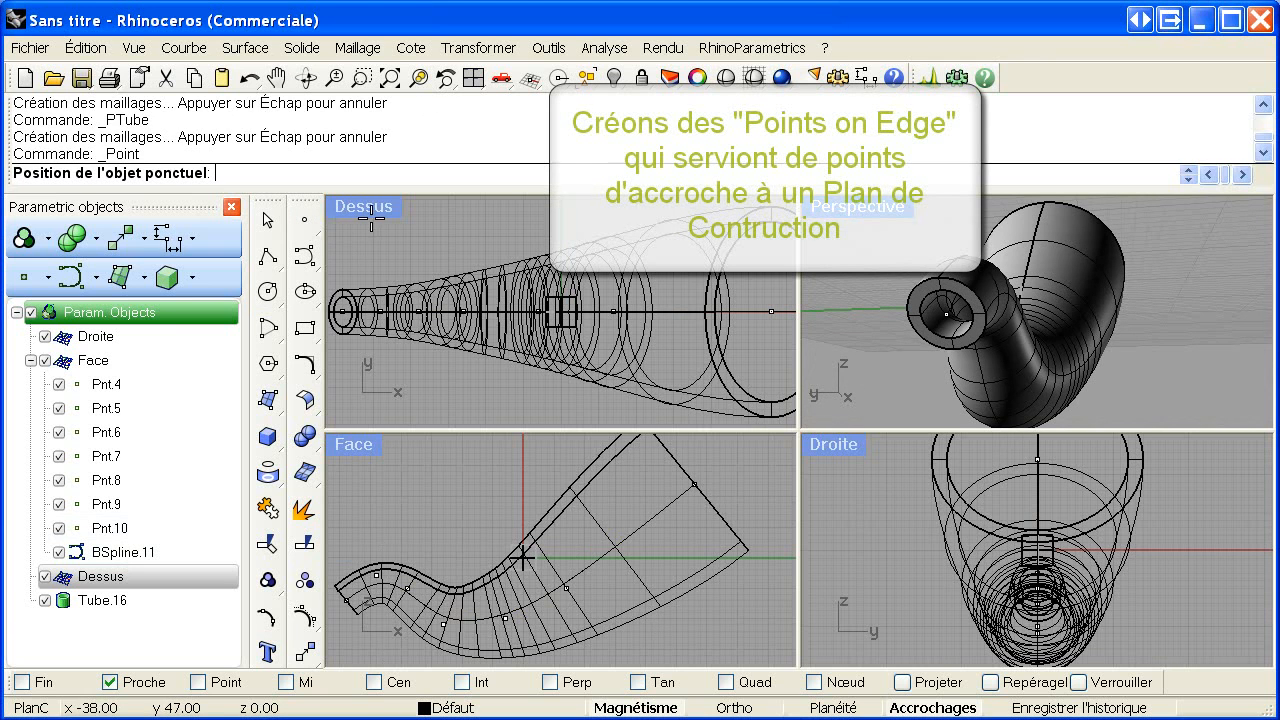
{"action": "left_click", "coordinate": [905, 286]}
{"action": "right_click", "coordinate": [885, 350]}
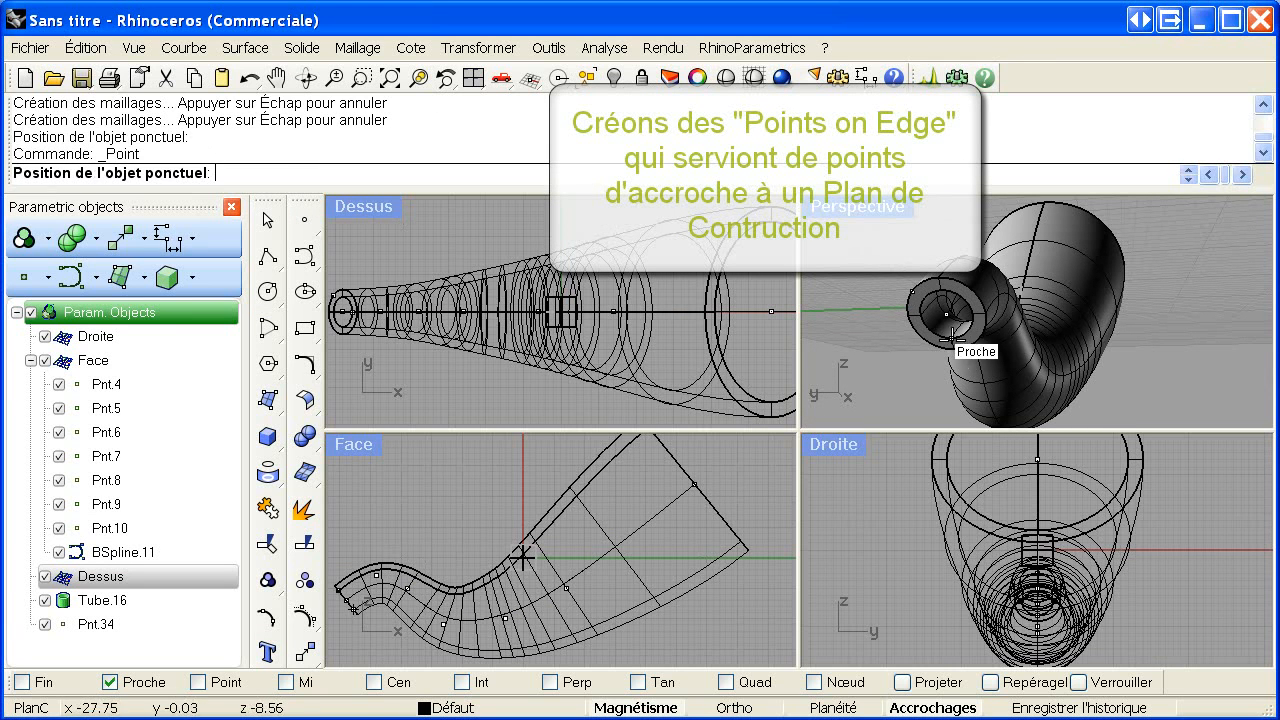
{"action": "left_click", "coordinate": [972, 343]}
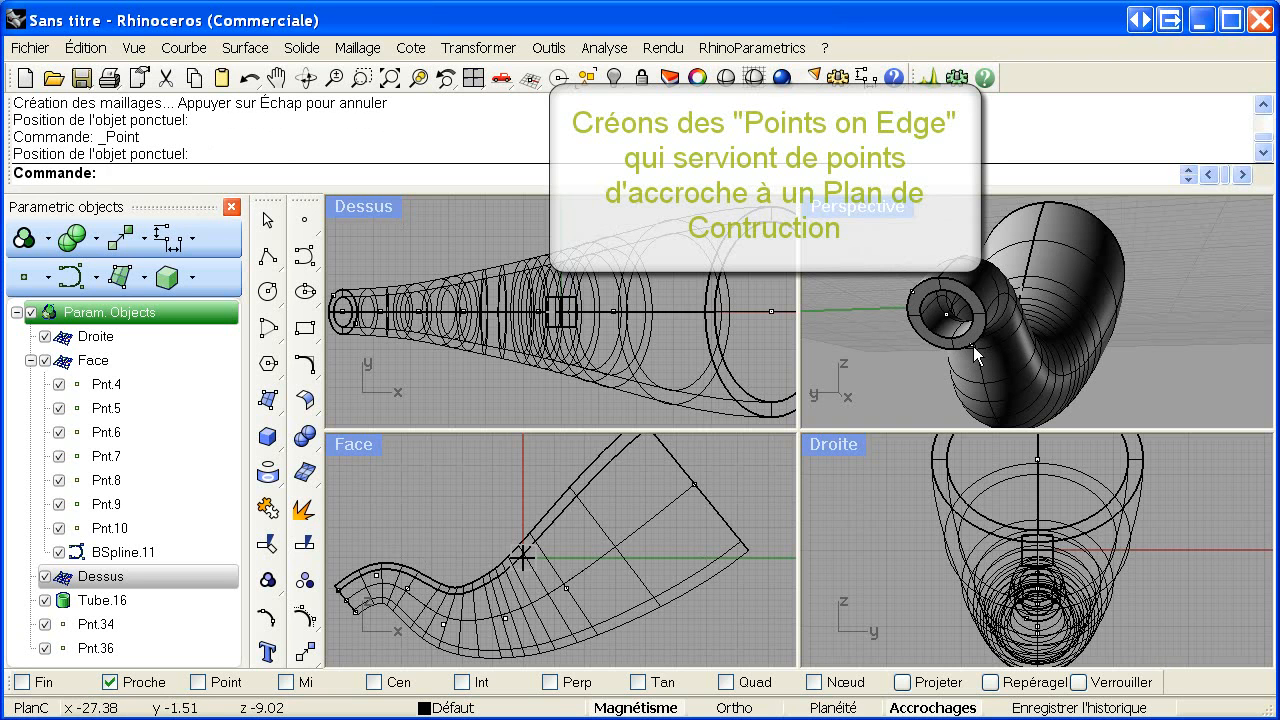
Step: Check the definition of the first edge point for its On Edge type and close it without changes
{"action": "left_click", "coordinate": [170, 624]}
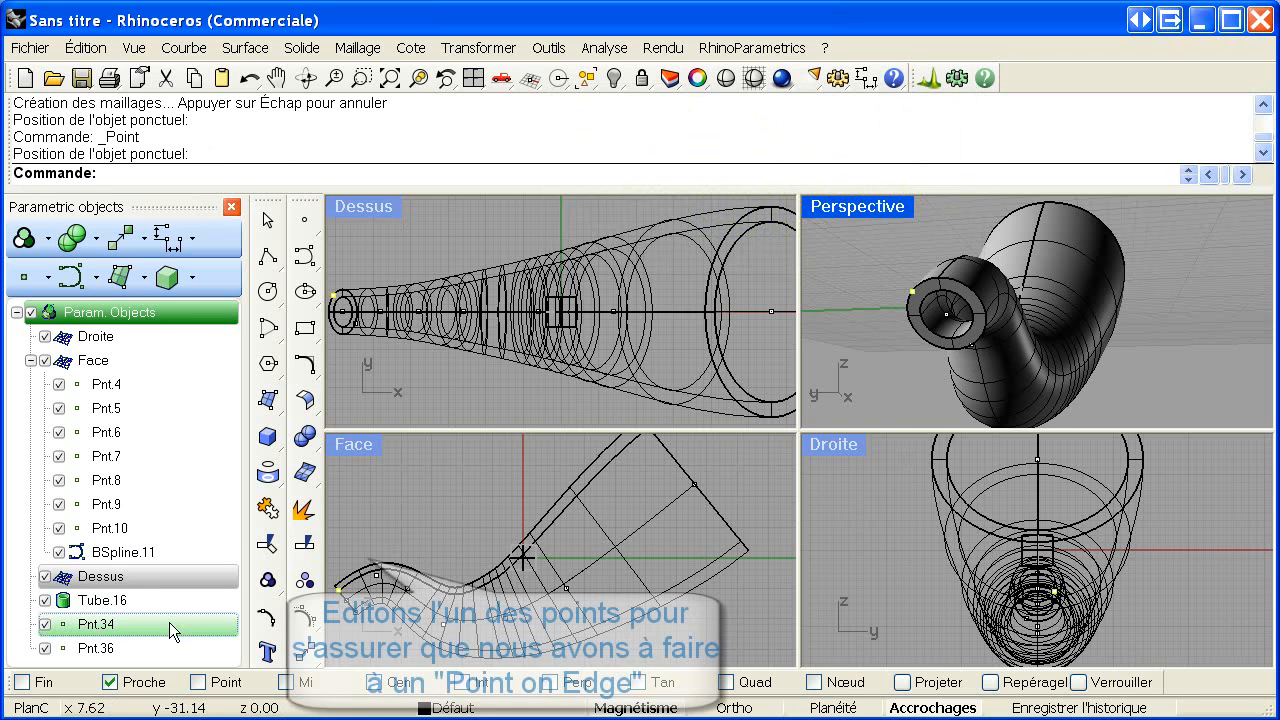
{"action": "right_click", "coordinate": [169, 622]}
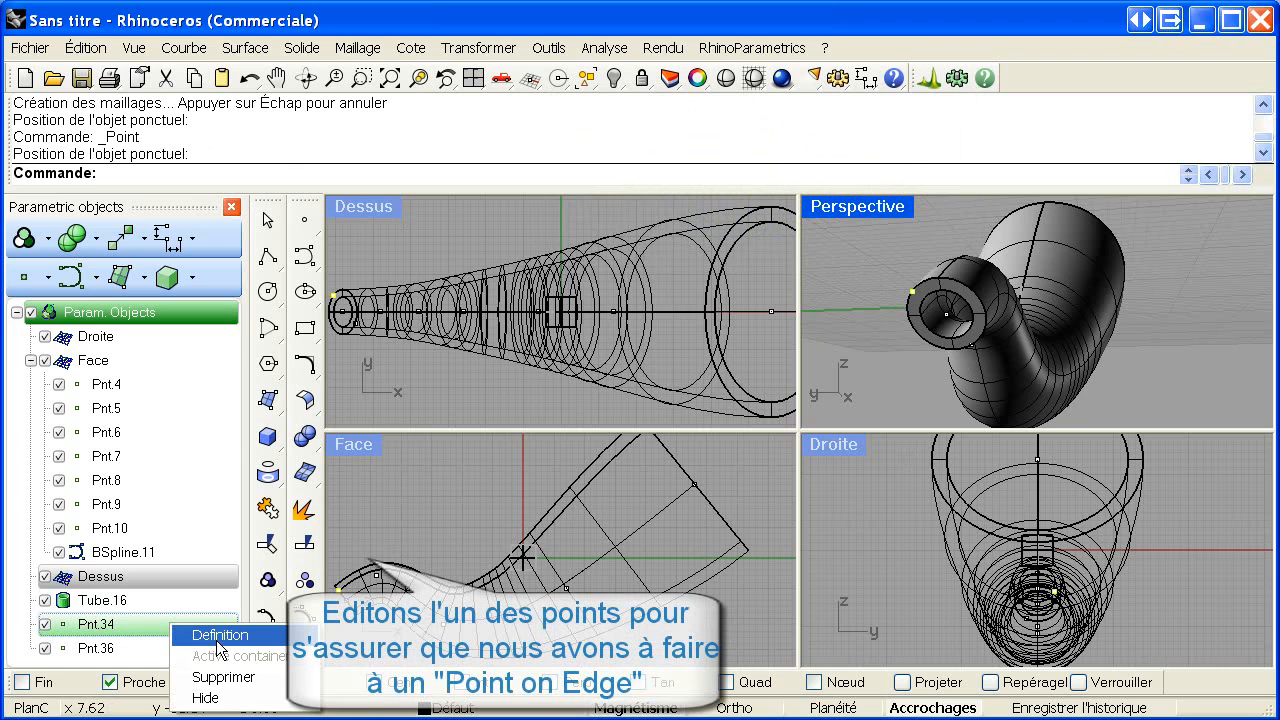
{"action": "left_click", "coordinate": [216, 638]}
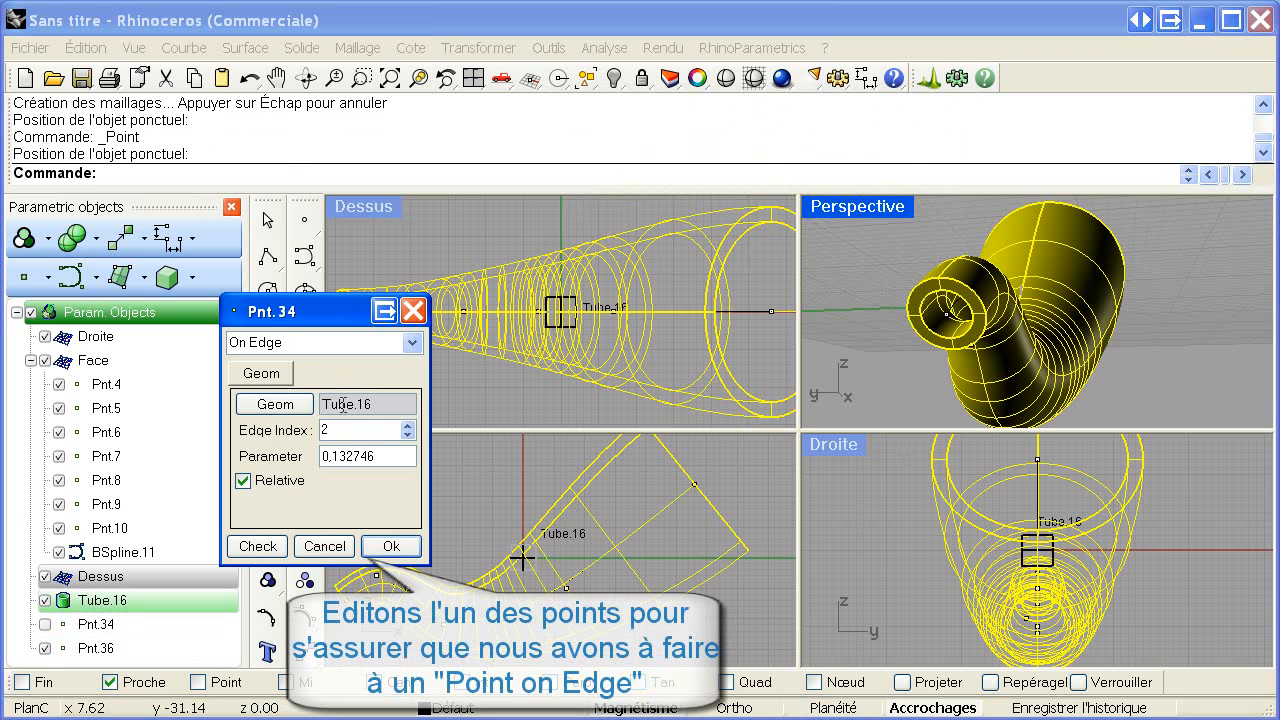
{"action": "left_click", "coordinate": [330, 546]}
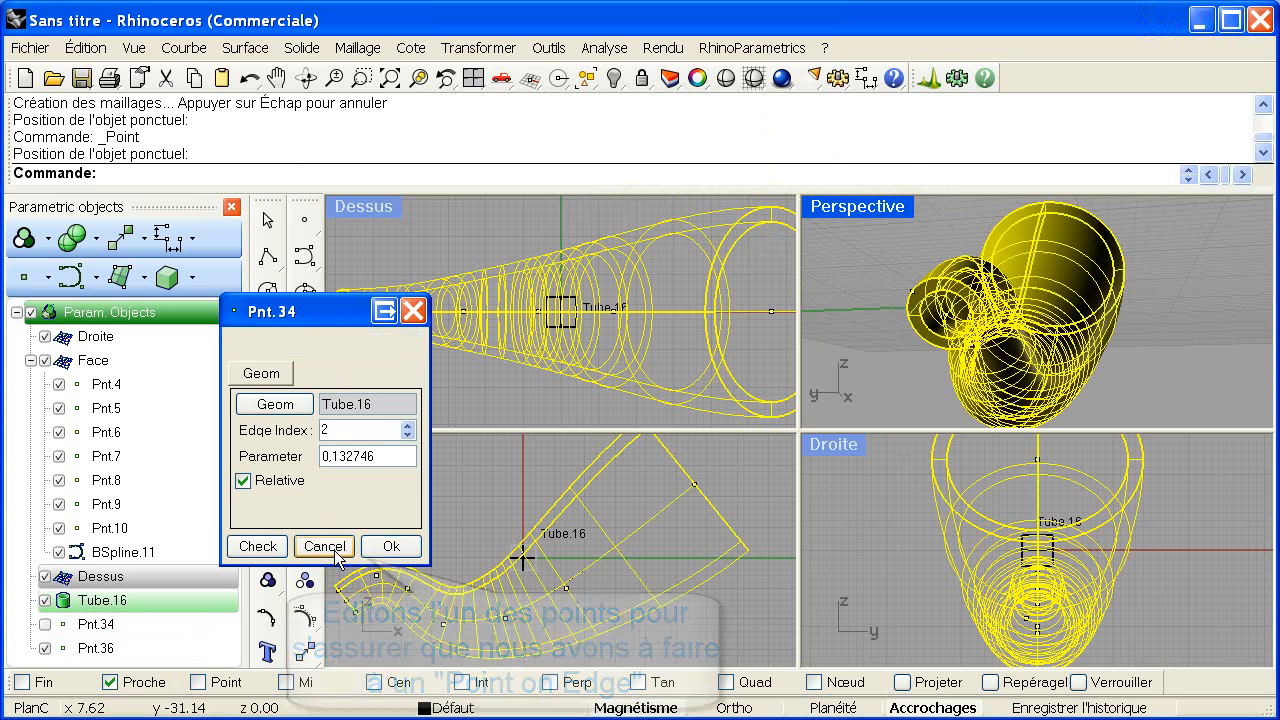
Step: Create a 3 Points construction plane through the first edge point, the guide curve's start point and the second edge point
{"action": "left_click", "coordinate": [28, 244]}
{"action": "left_click", "coordinate": [95, 316]}
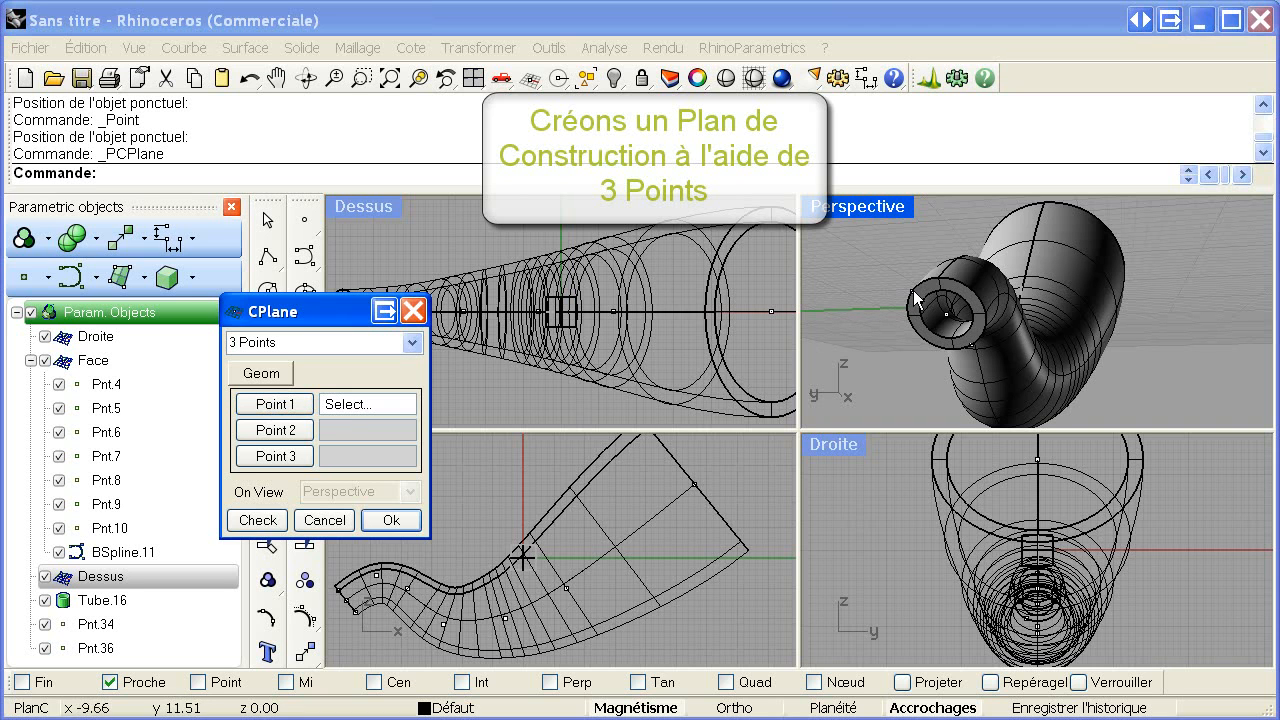
{"action": "left_click", "coordinate": [913, 297]}
{"action": "left_click", "coordinate": [990, 351]}
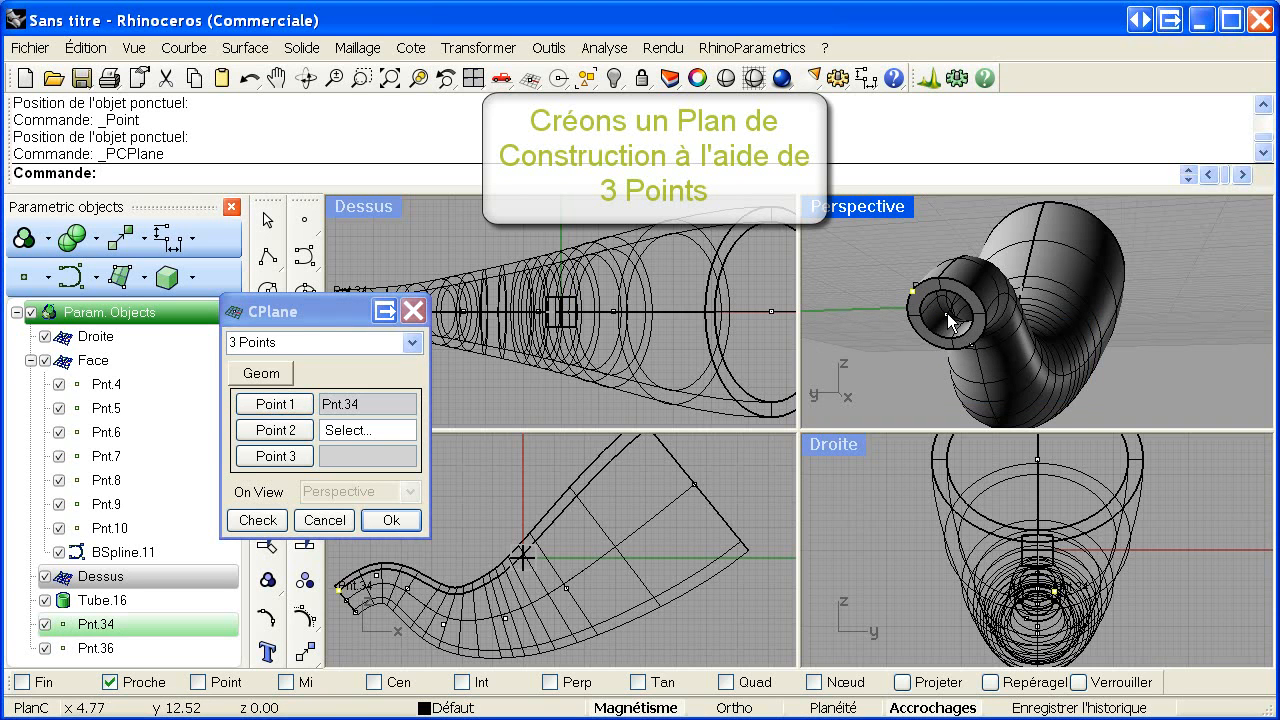
{"action": "left_click", "coordinate": [947, 313]}
{"action": "left_click", "coordinate": [996, 368]}
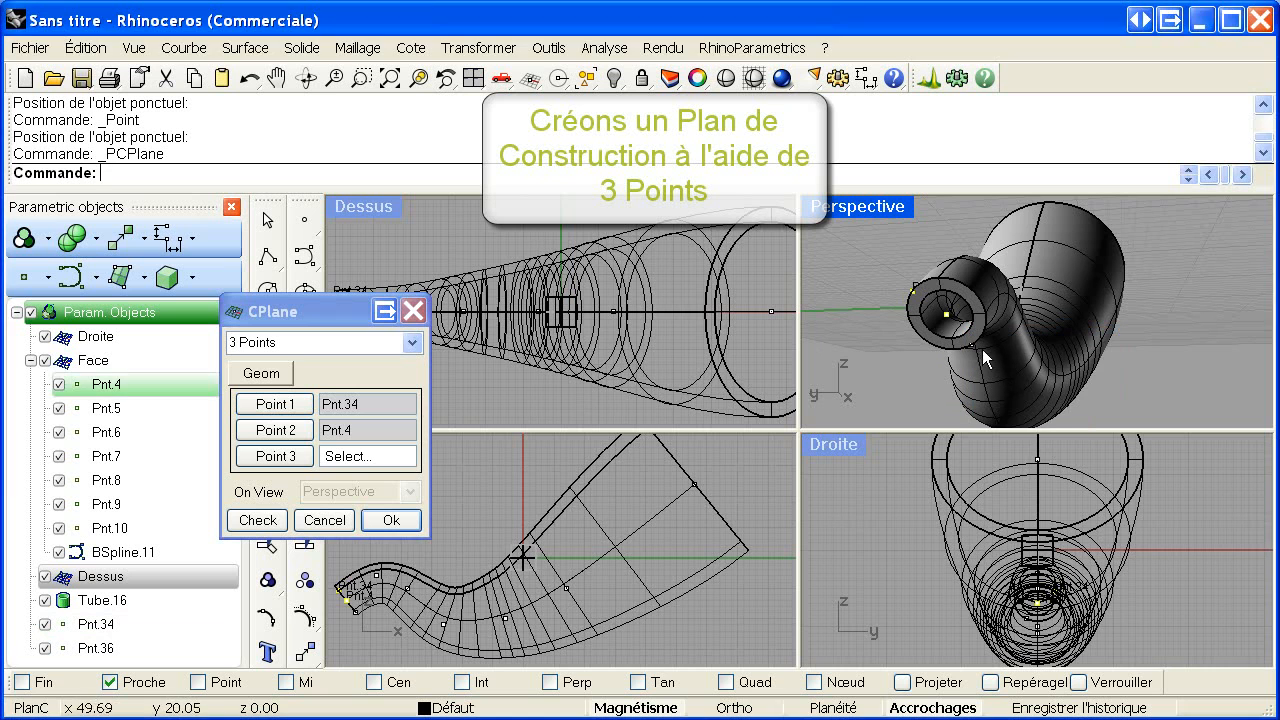
{"action": "left_click", "coordinate": [971, 343]}
{"action": "left_click", "coordinate": [1012, 398]}
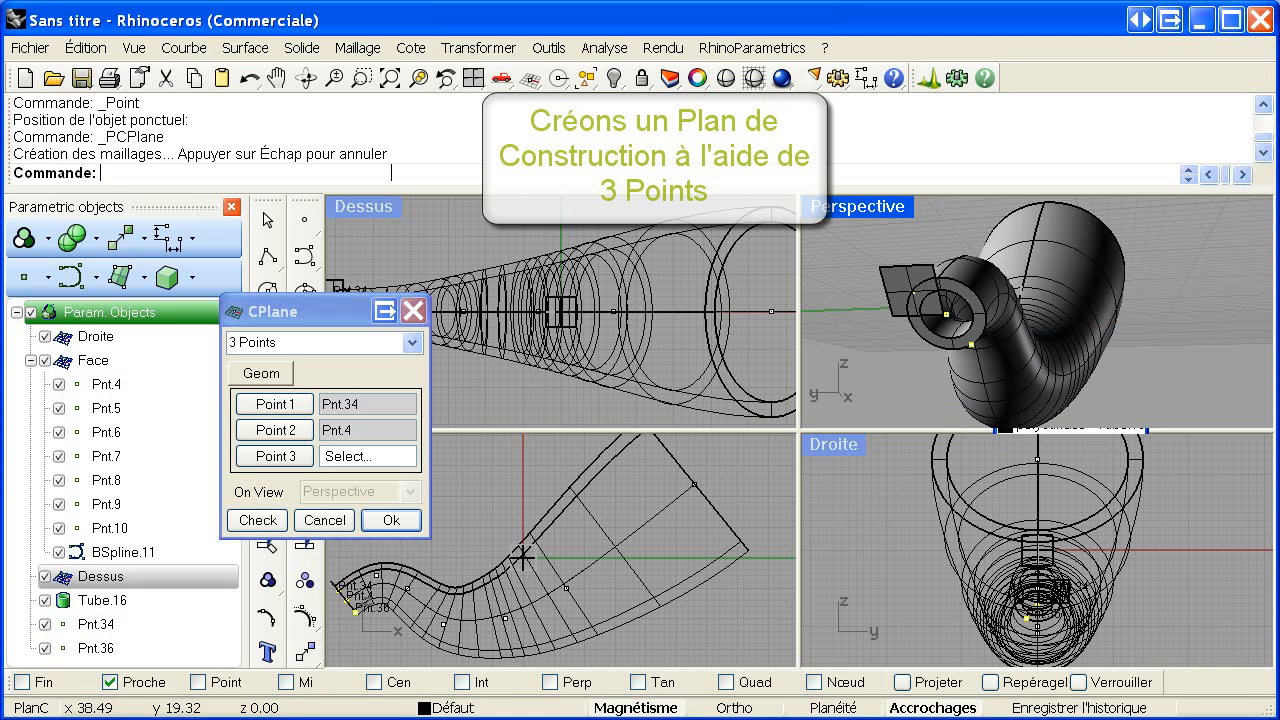
{"action": "left_click", "coordinate": [399, 526]}
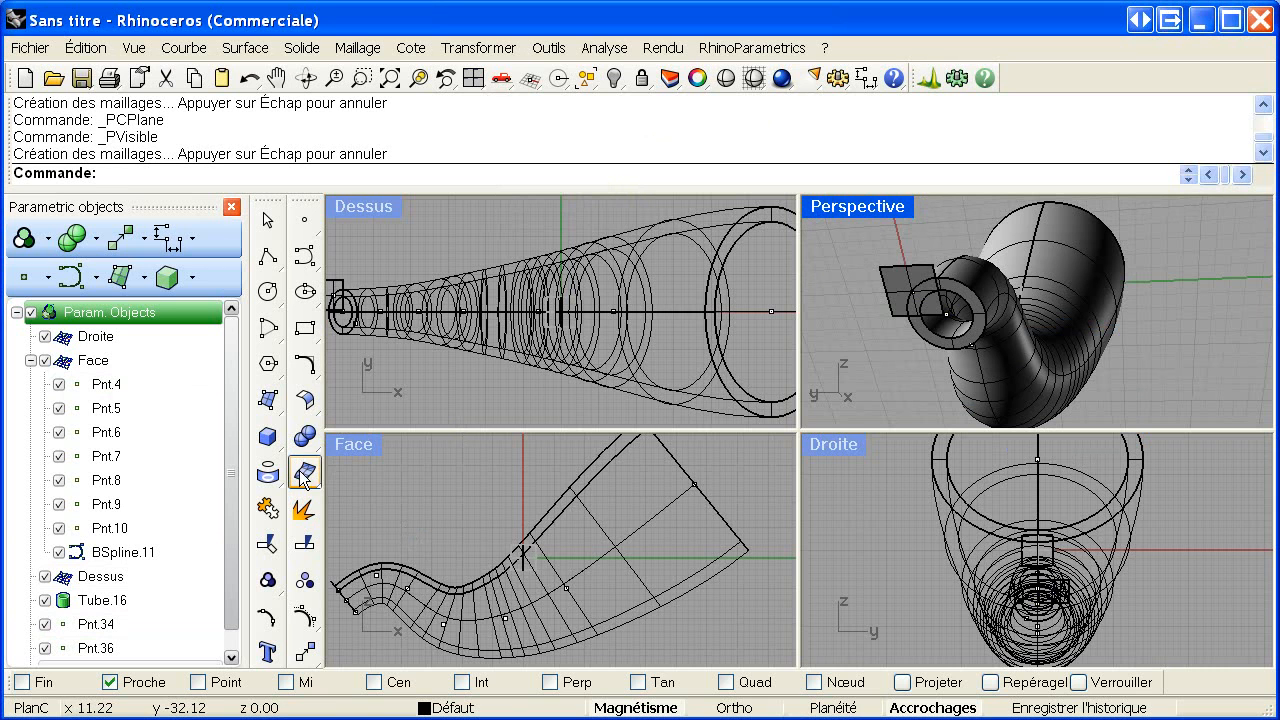
Step: Create a torus on the new construction plane, centred on the guide curve's start point with its corner at Pnt.36 and a minimum radius of 0,8
{"action": "left_click", "coordinate": [168, 288]}
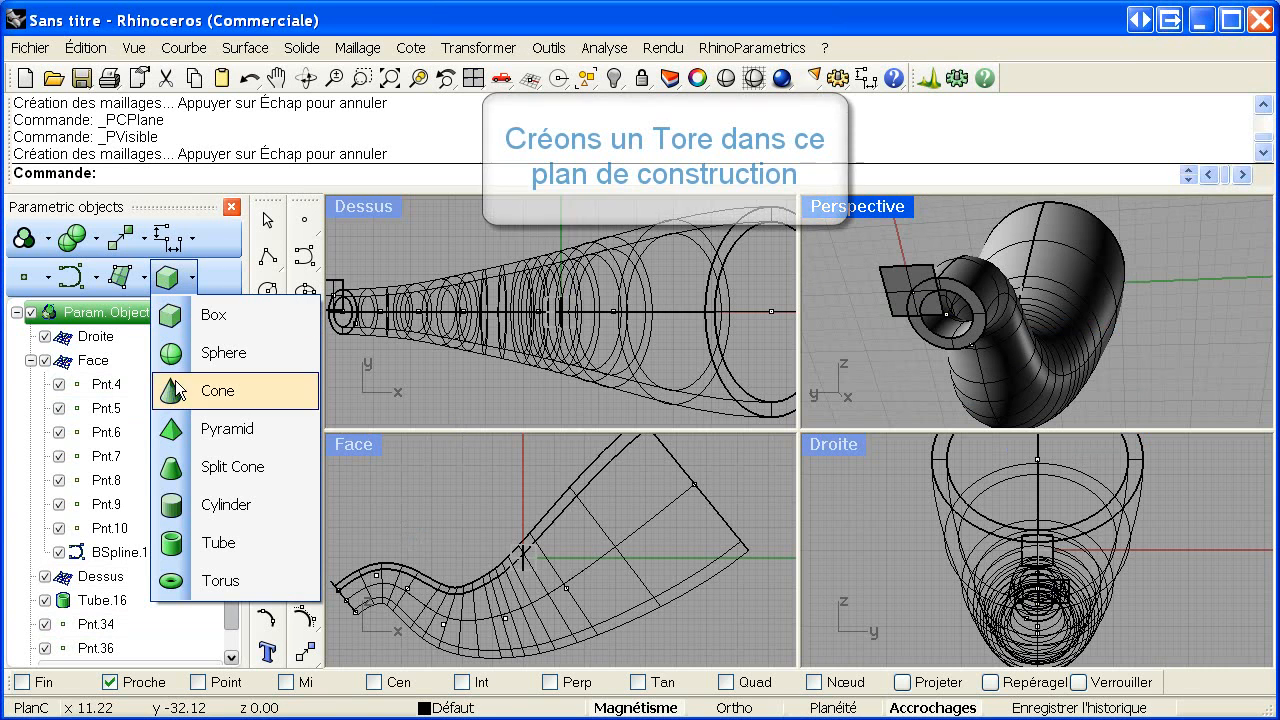
{"action": "left_click", "coordinate": [221, 583]}
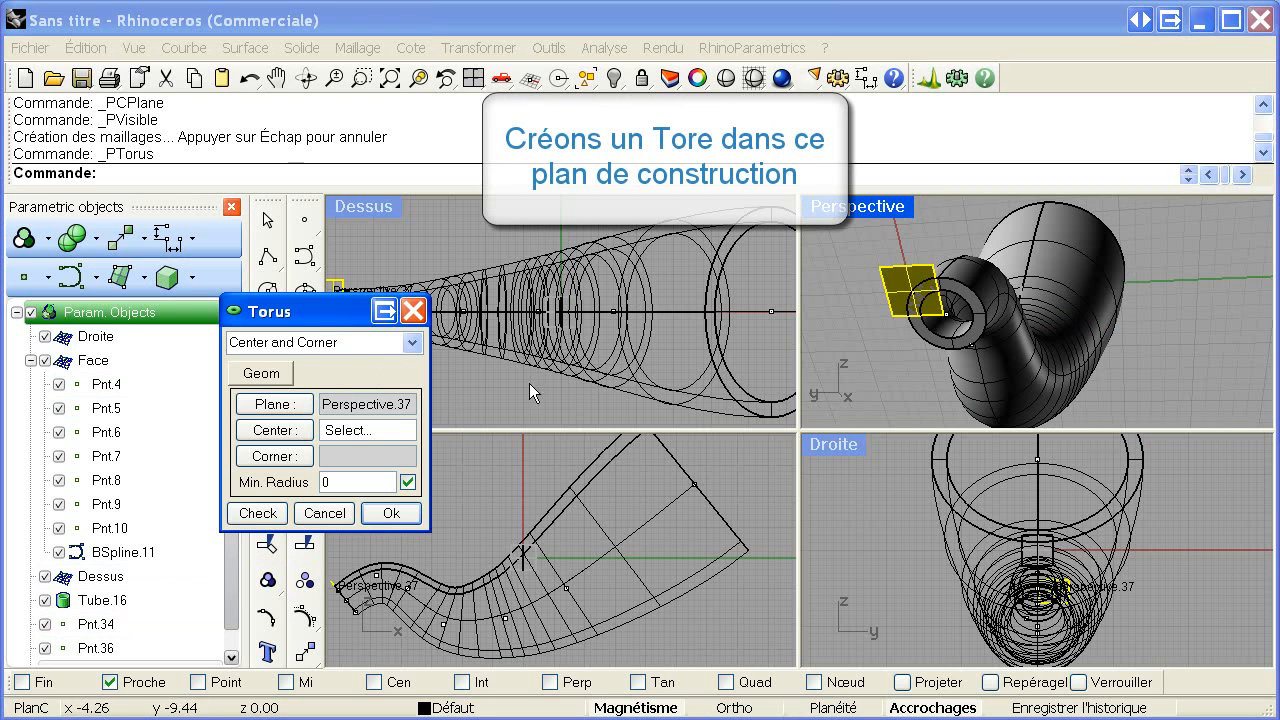
{"action": "left_click", "coordinate": [946, 315]}
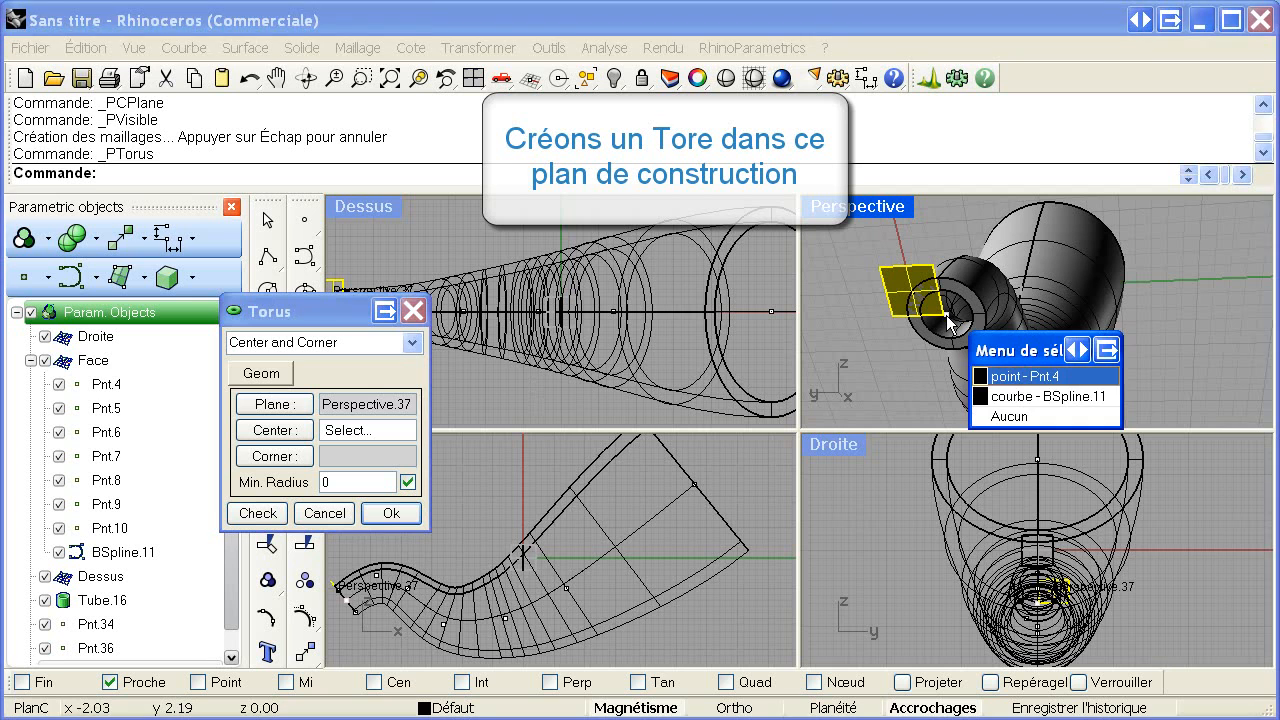
{"action": "left_click", "coordinate": [994, 369]}
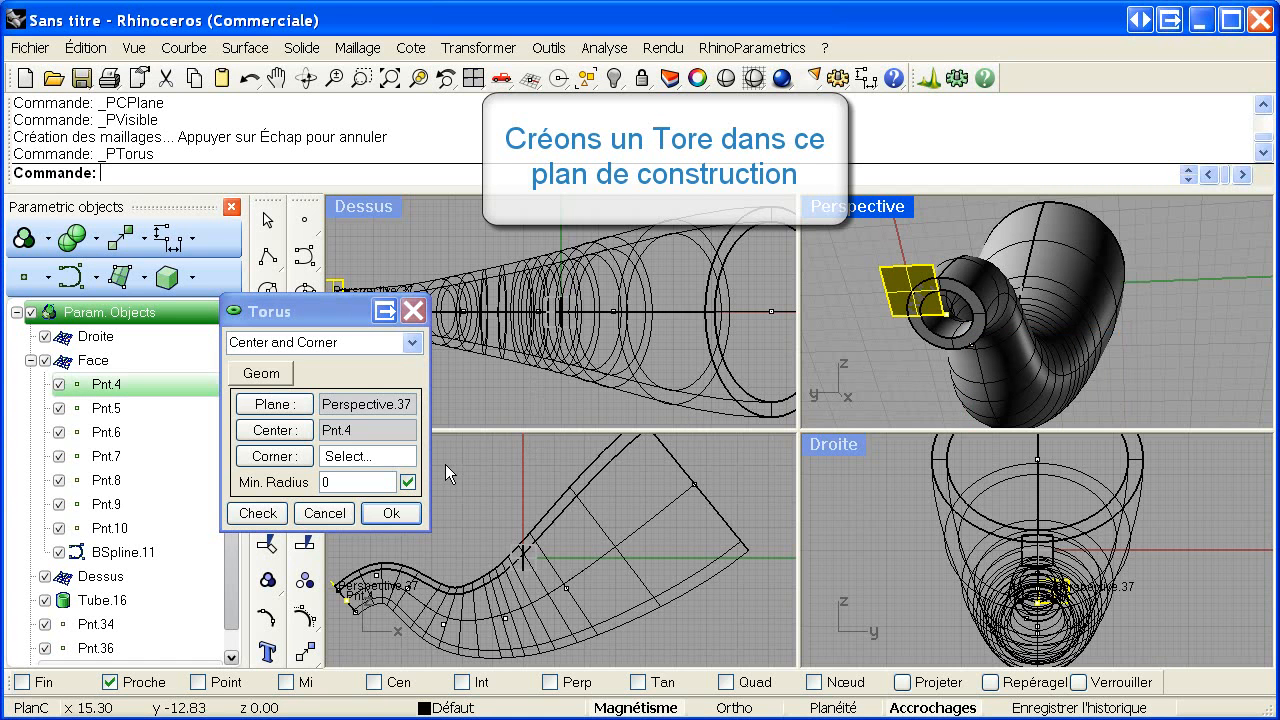
{"action": "left_click", "coordinate": [973, 345]}
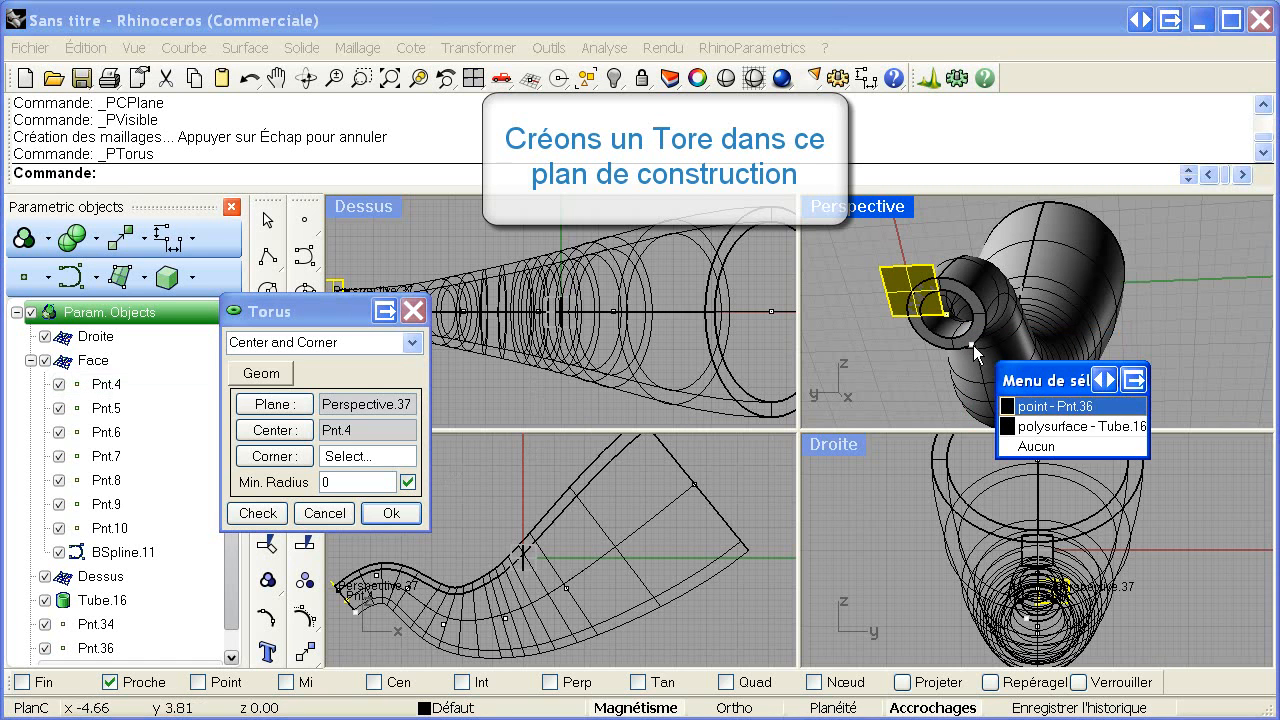
{"action": "left_click", "coordinate": [1030, 405]}
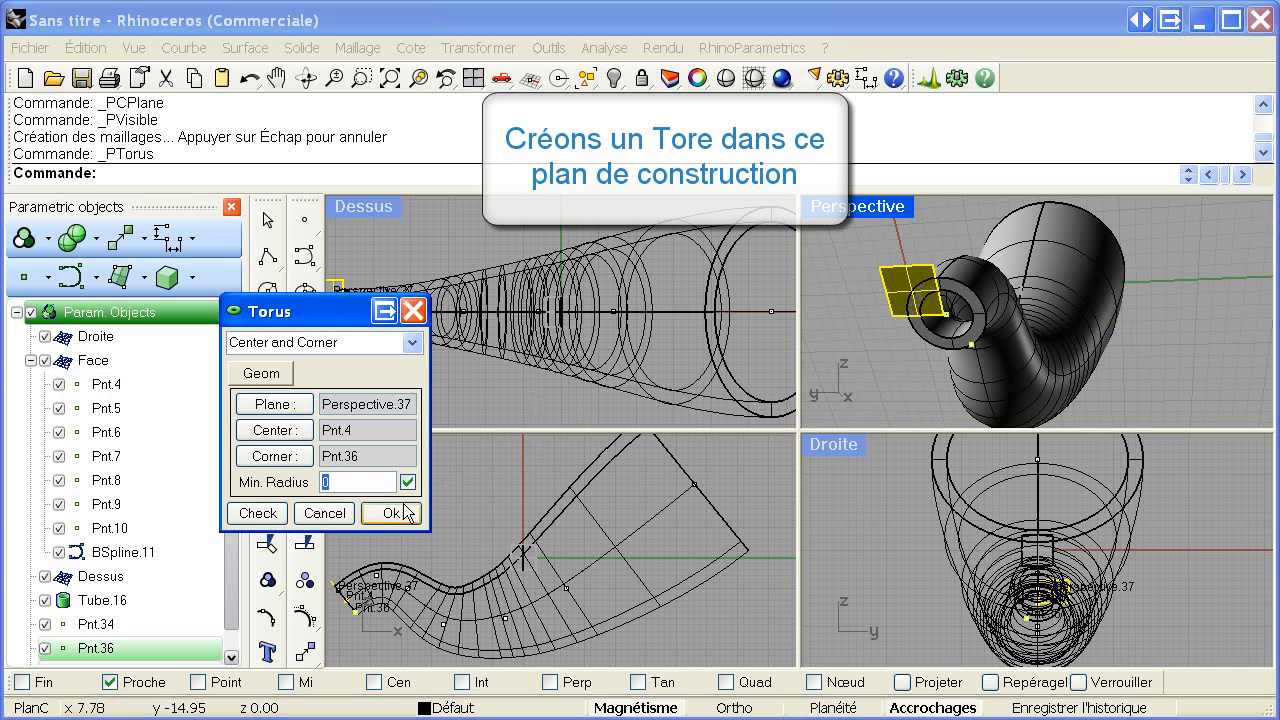
{"action": "type", "text": "1"}
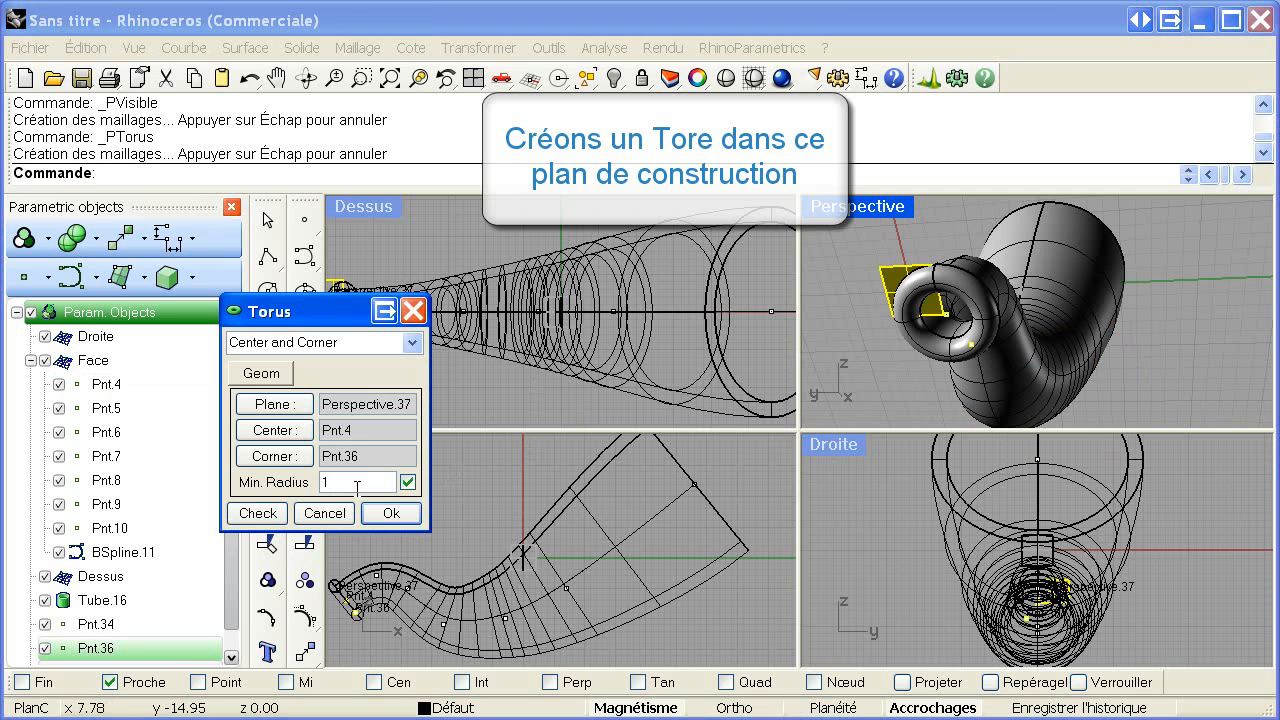
{"action": "key", "text": "BackSpace"}
{"action": "type", "text": "0,8"}
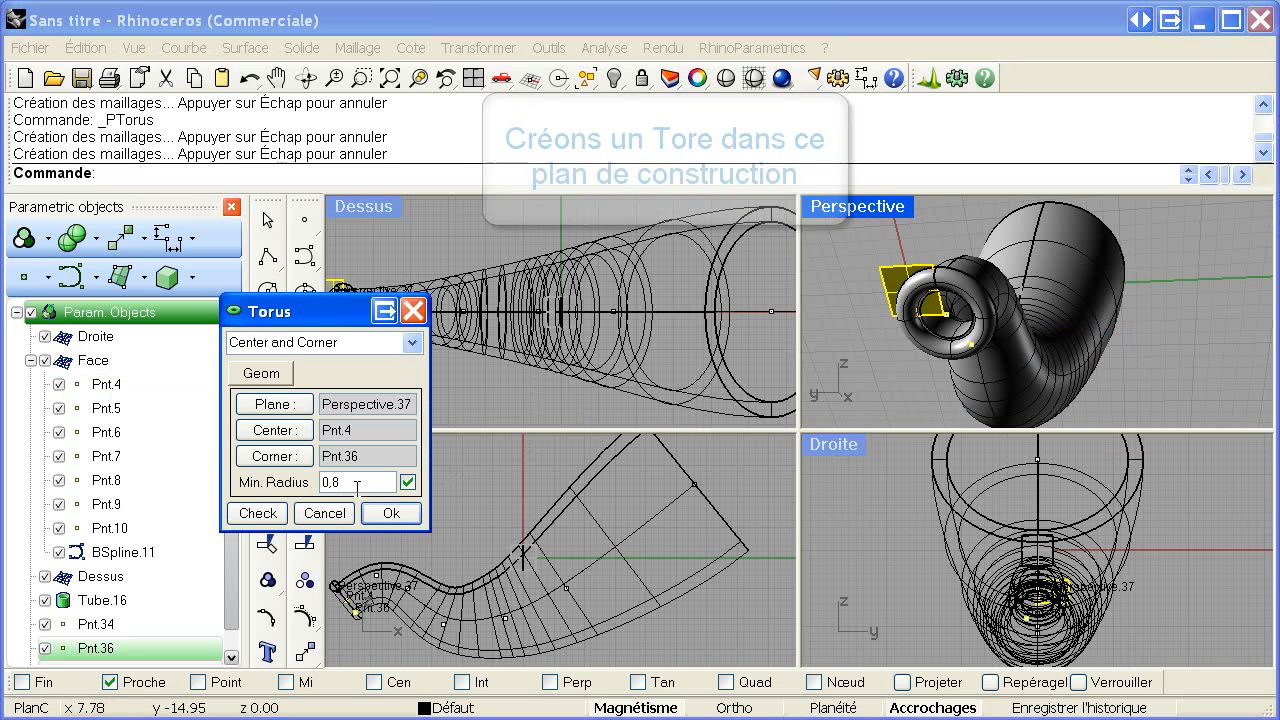
{"action": "left_click", "coordinate": [373, 516]}
Step: Place one point on the guide curve just inside the wide end and another on the outer edge of its rim
{"action": "right_click_drag", "start_coordinate": [1104, 316], "coordinate": [1178, 390]}
{"action": "scroll", "coordinate": [1162, 340], "scroll_direction": "down", "scroll_amount": 3}
{"action": "right_click_drag", "start_coordinate": [1192, 311], "coordinate": [1055, 316], "text": "shift"}
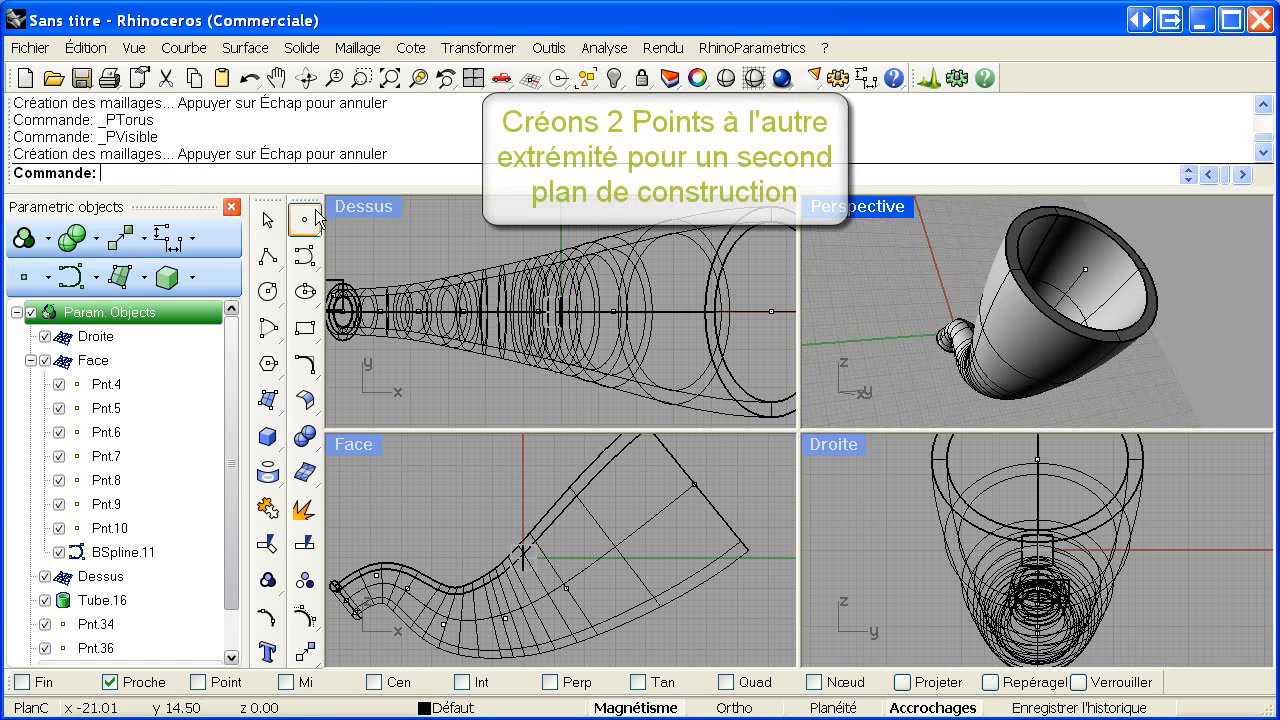
{"action": "left_click", "coordinate": [307, 218]}
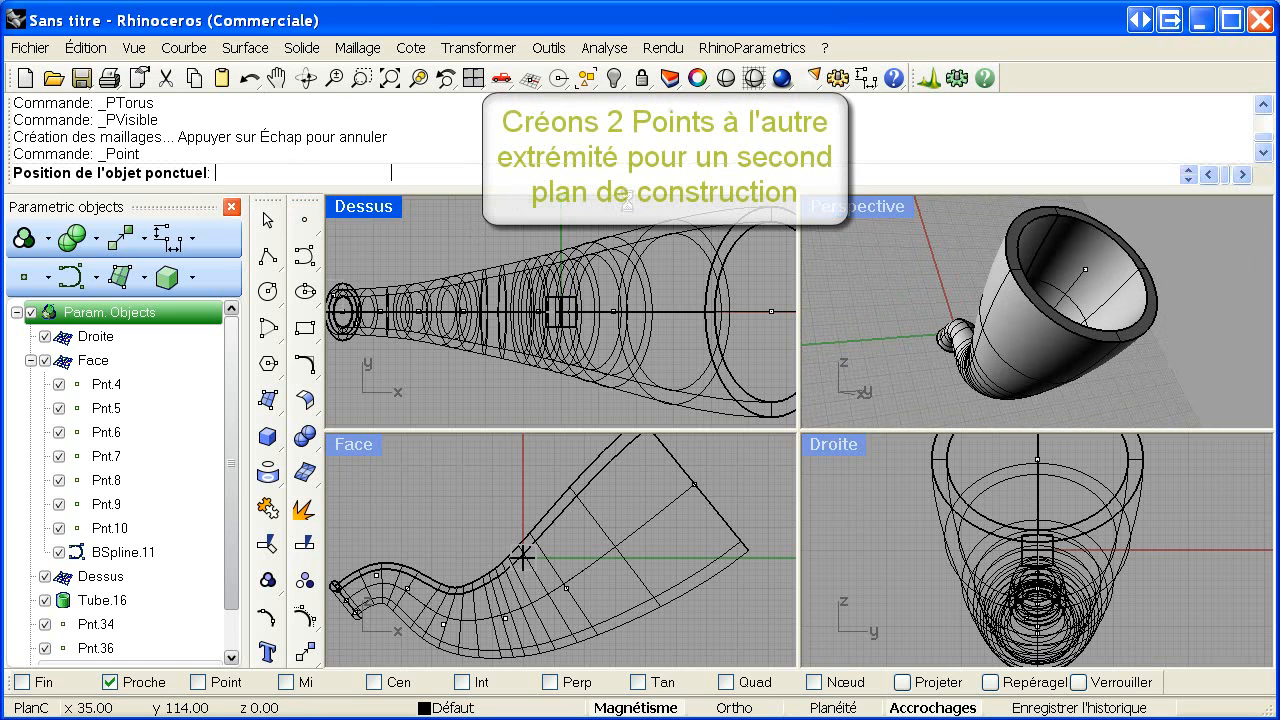
{"action": "left_click", "coordinate": [1081, 274]}
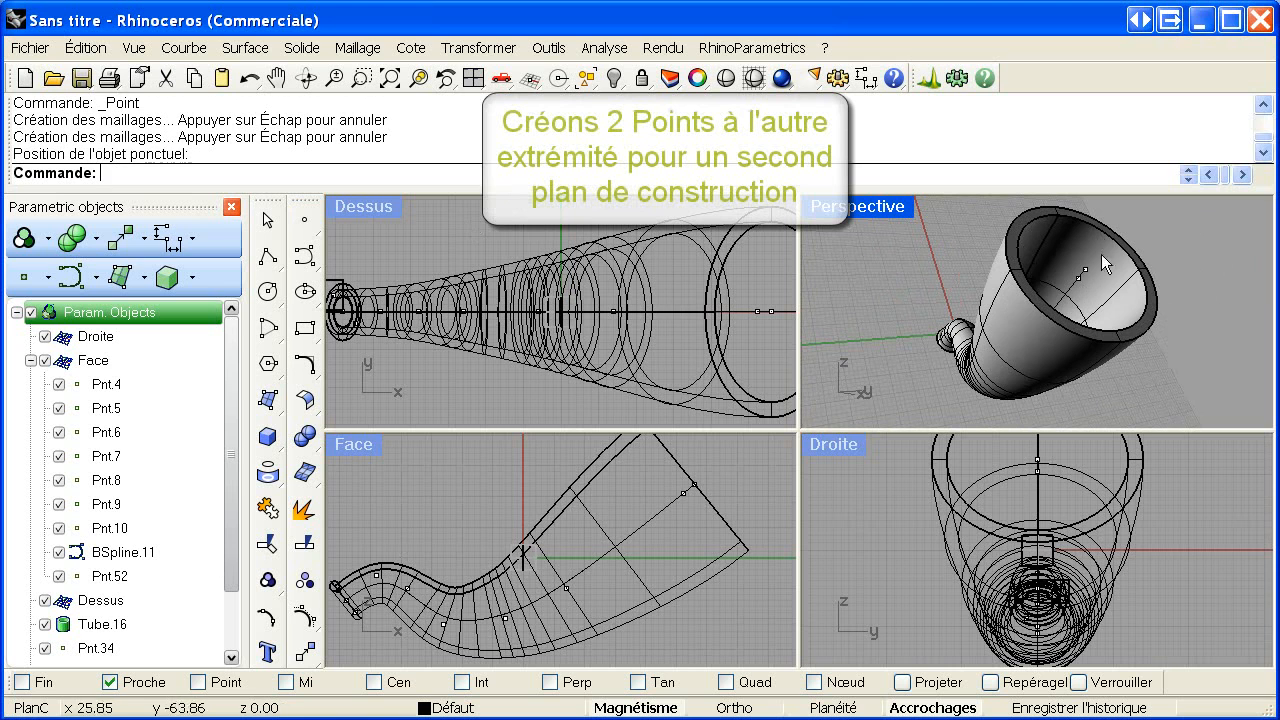
{"action": "left_click", "coordinate": [313, 226]}
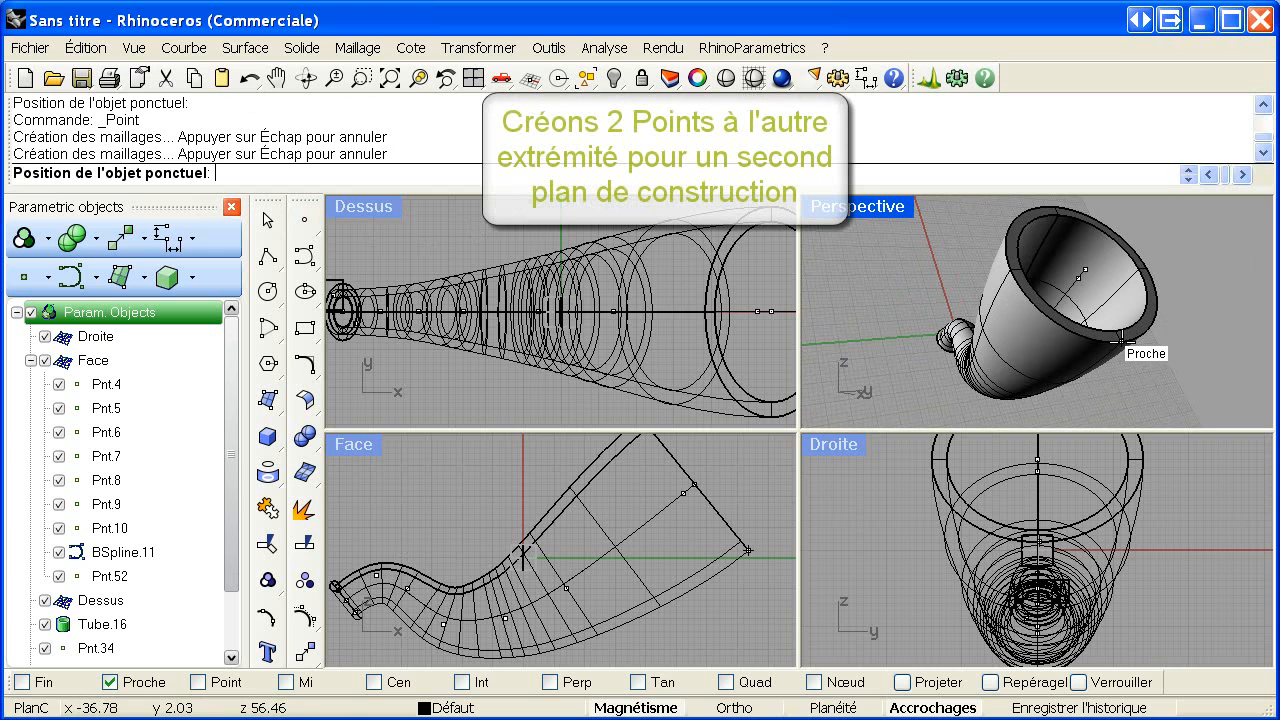
{"action": "left_click", "coordinate": [1118, 340]}
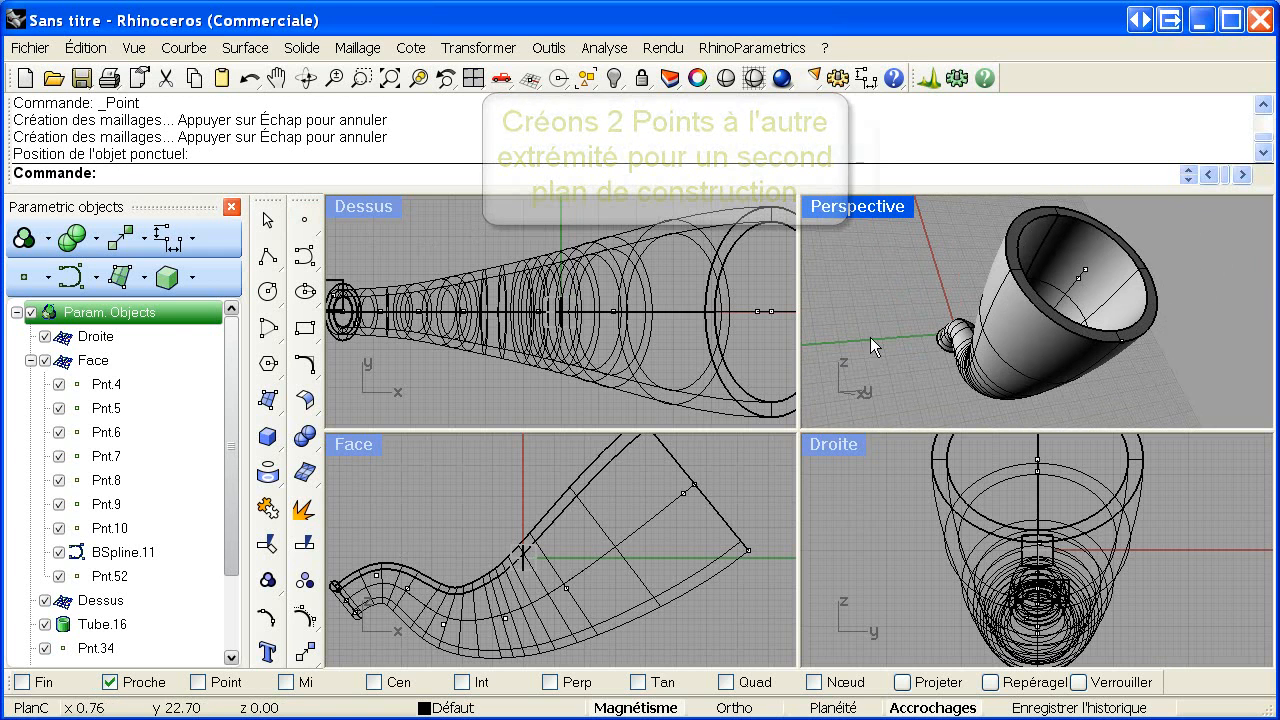
Step: Create a 3 Points construction plane through the new guide curve point Pnt.52, the curve's end point Pnt.10 and the rim point Pnt.54
{"action": "left_click", "coordinate": [25, 240]}
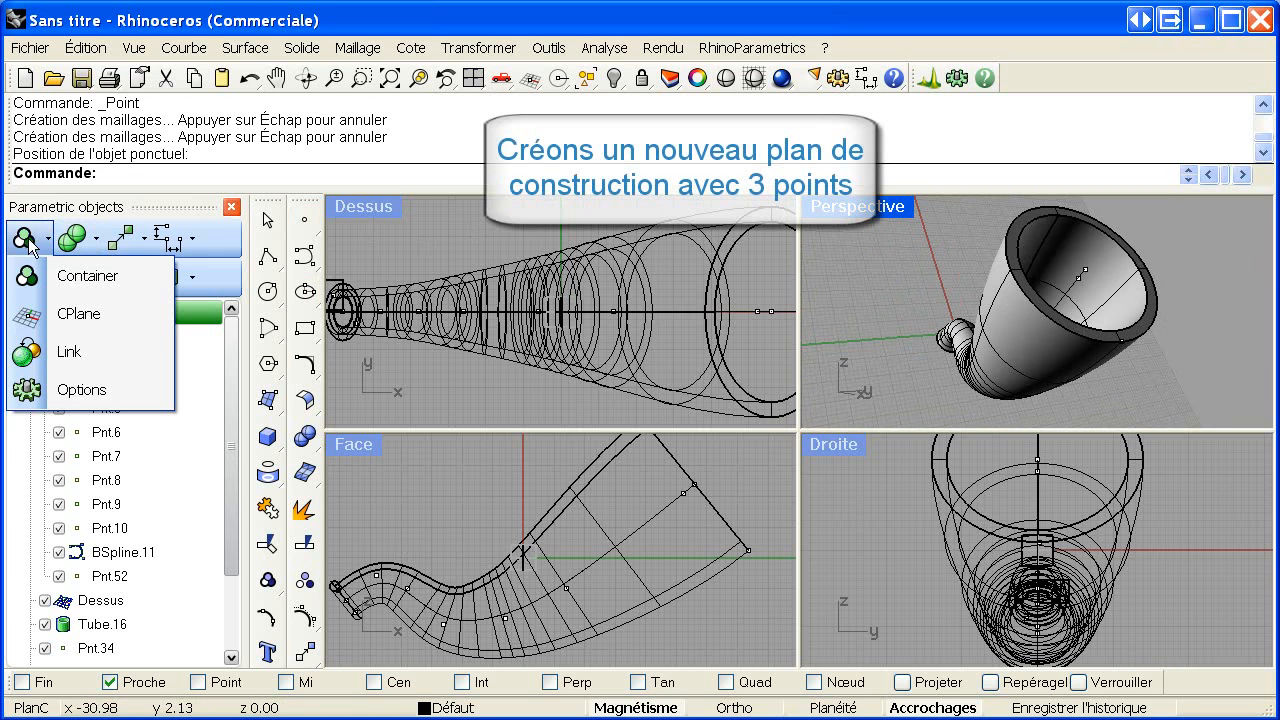
{"action": "left_click", "coordinate": [79, 314]}
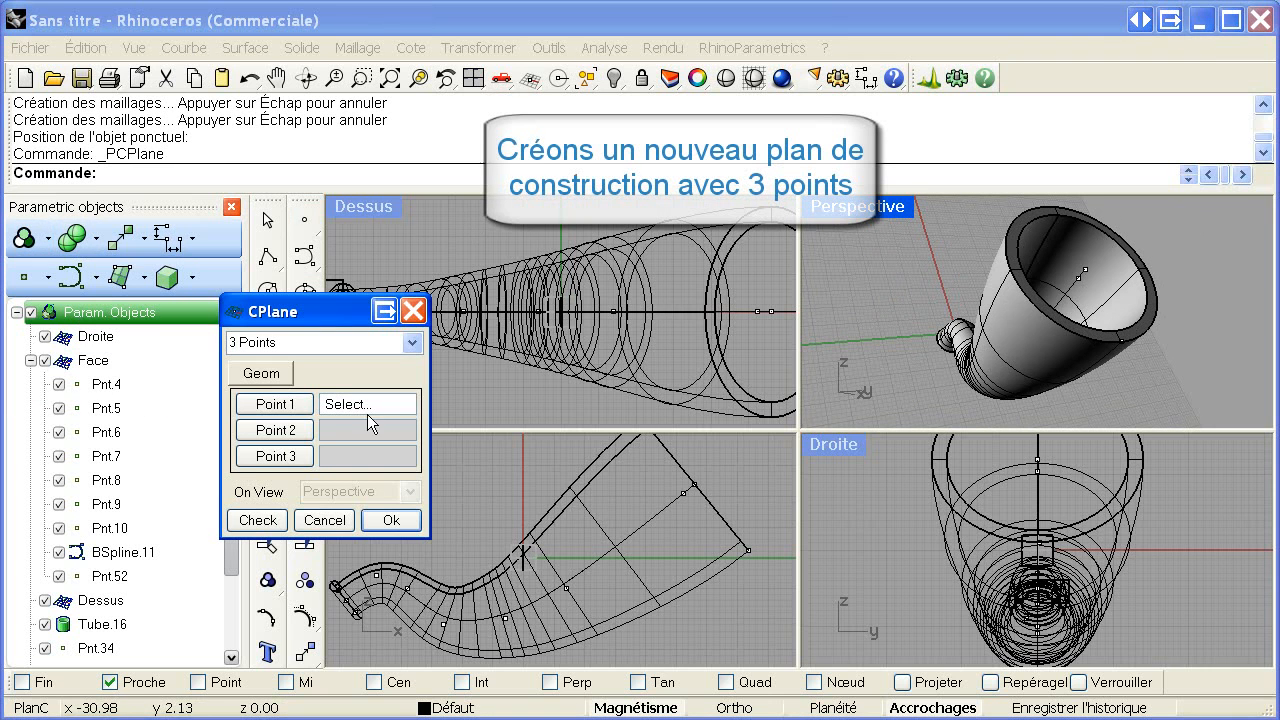
{"action": "left_click", "coordinate": [1082, 279]}
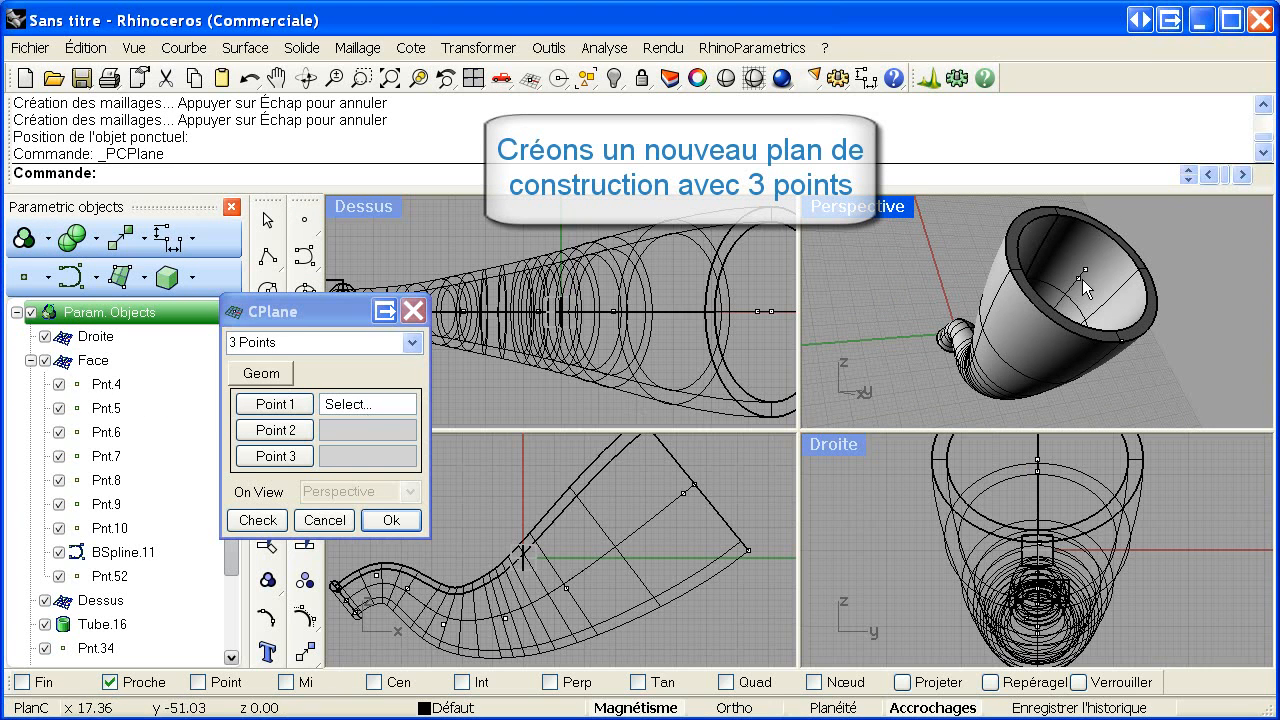
{"action": "left_click", "coordinate": [1087, 271]}
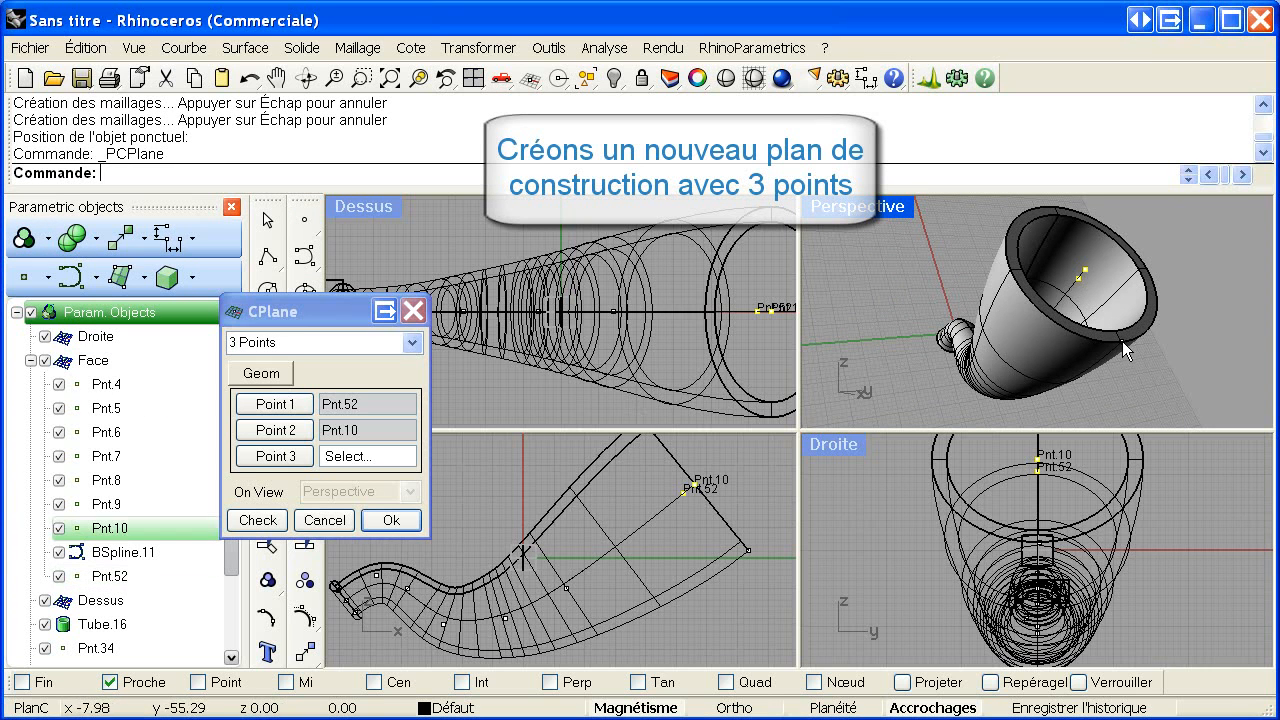
{"action": "left_click", "coordinate": [1122, 341]}
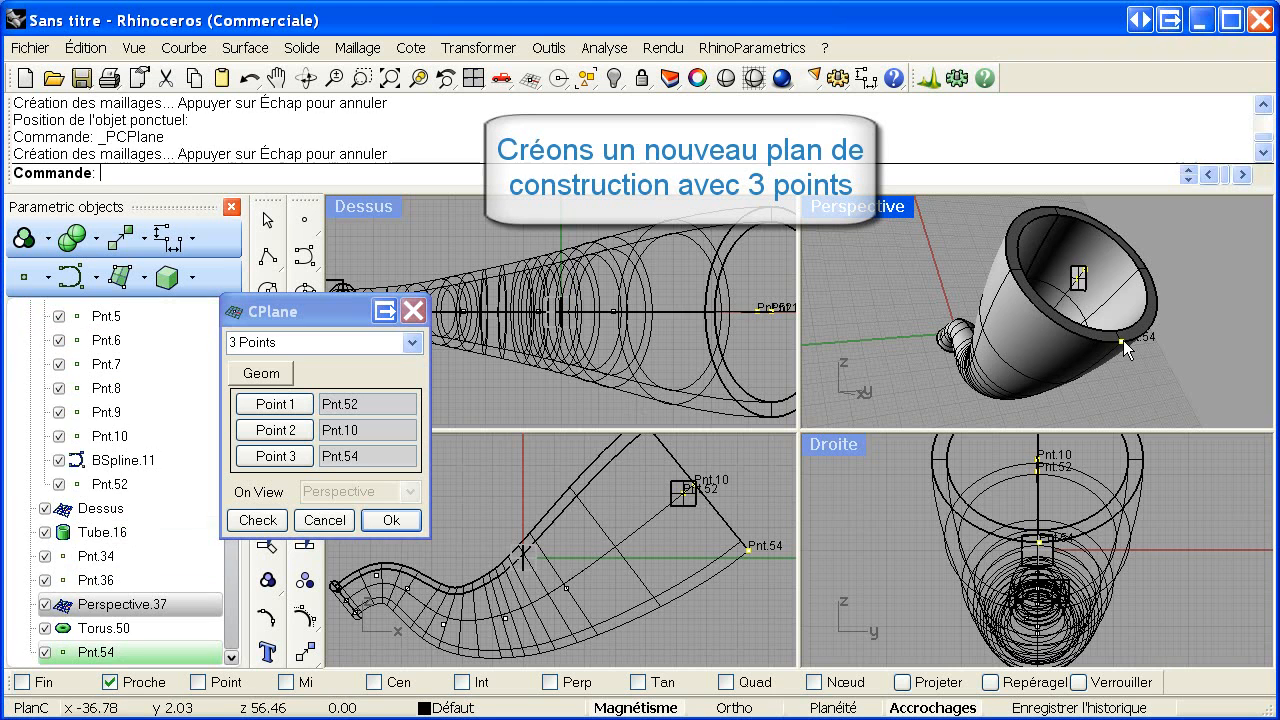
{"action": "left_click", "coordinate": [391, 520]}
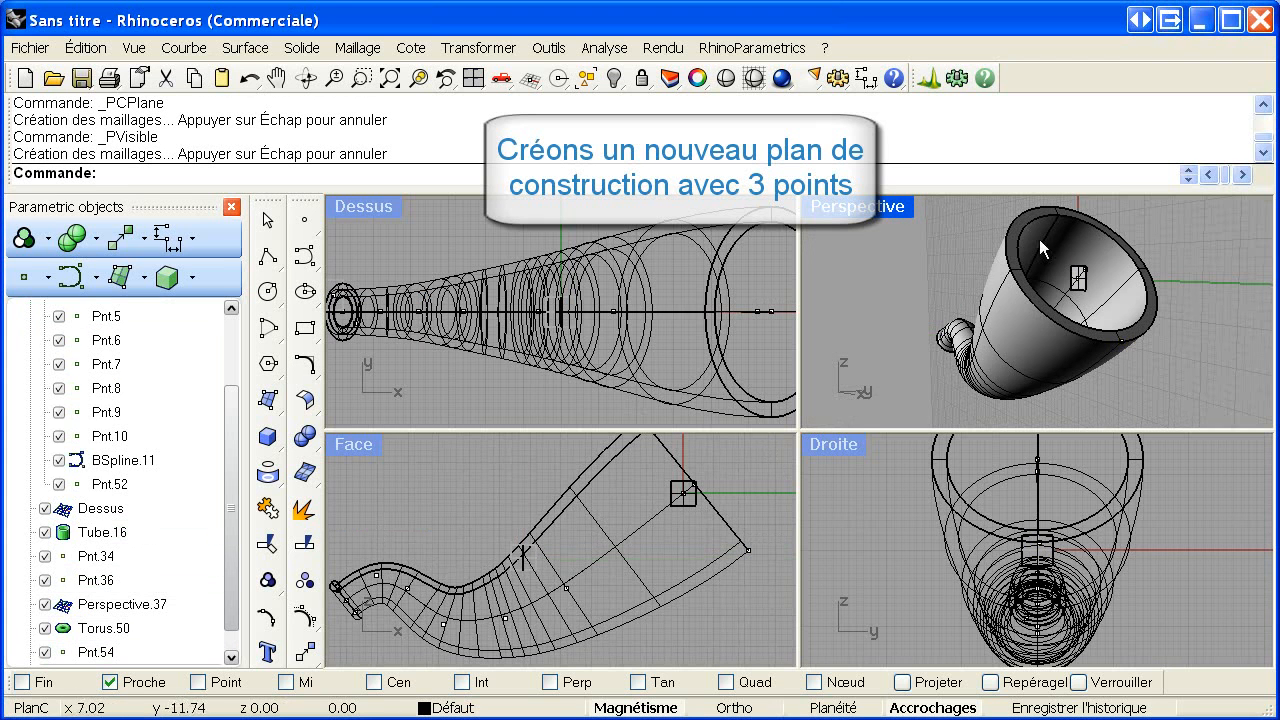
Step: Draw a degree 3 BSpline lip profile on the new plane, starting at the outer rim point, curling outward and down, and ending on the rim's inner edge
{"action": "right_click_drag", "start_coordinate": [897, 278], "coordinate": [1107, 326]}
{"action": "scroll", "coordinate": [1088, 336], "scroll_direction": "up", "scroll_amount": 8}
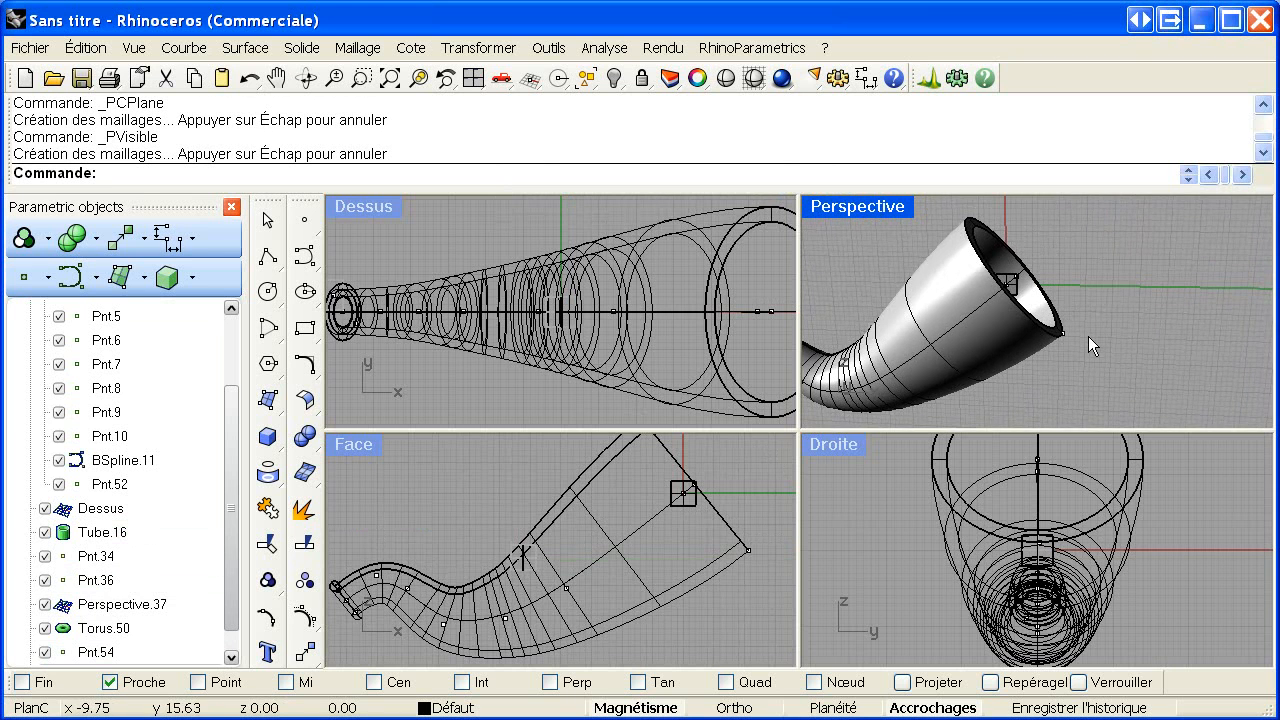
{"action": "right_click_drag", "start_coordinate": [1067, 338], "coordinate": [1091, 305]}
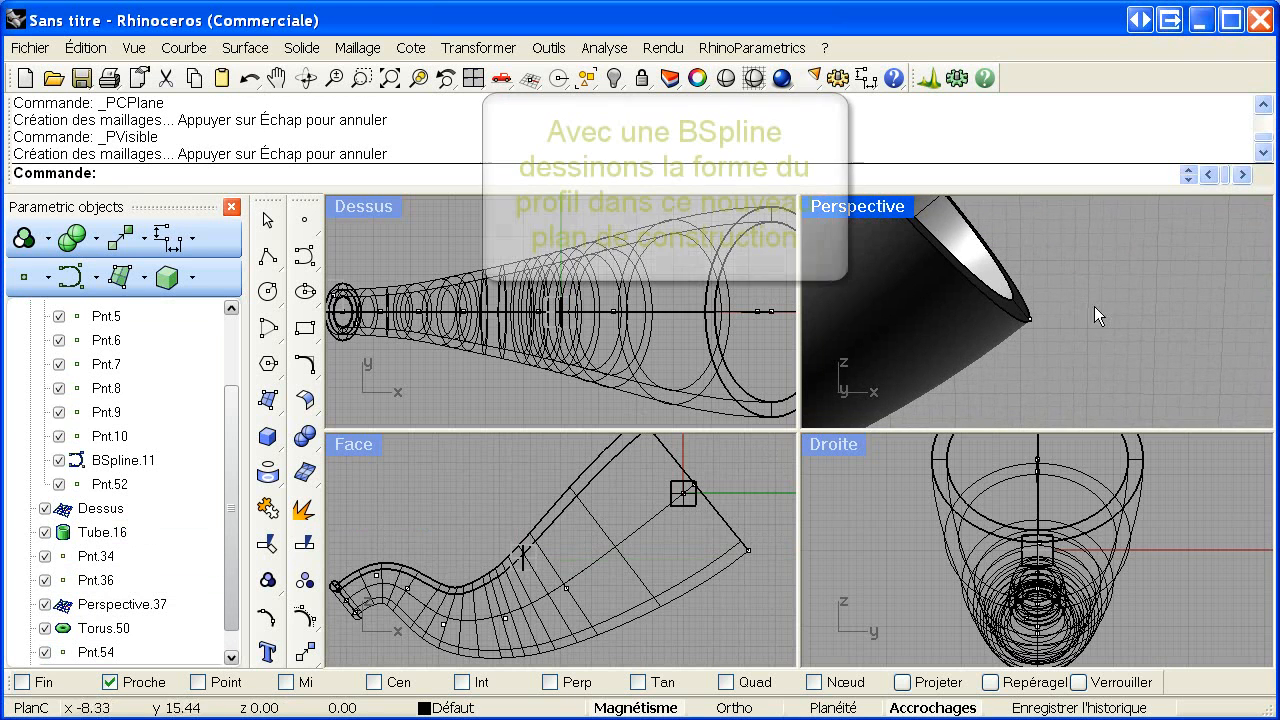
{"action": "left_click", "coordinate": [305, 255]}
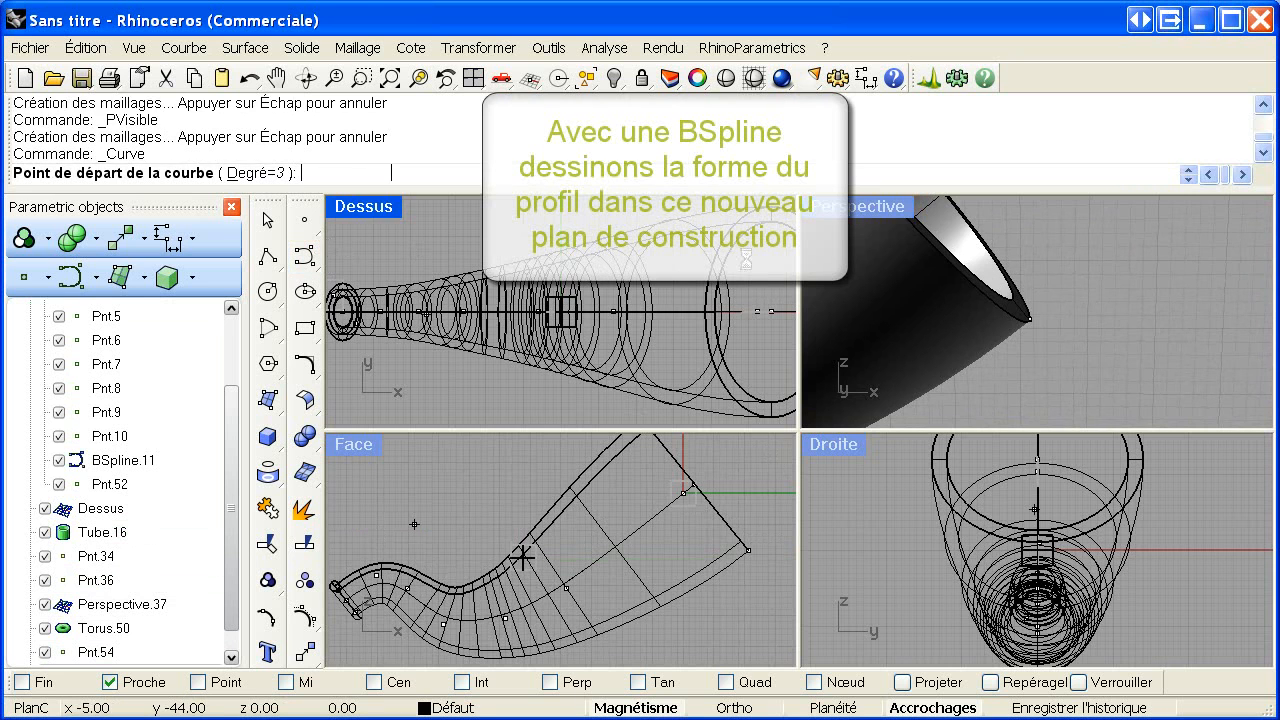
{"action": "left_click", "coordinate": [1029, 319]}
{"action": "left_click", "coordinate": [1048, 315]}
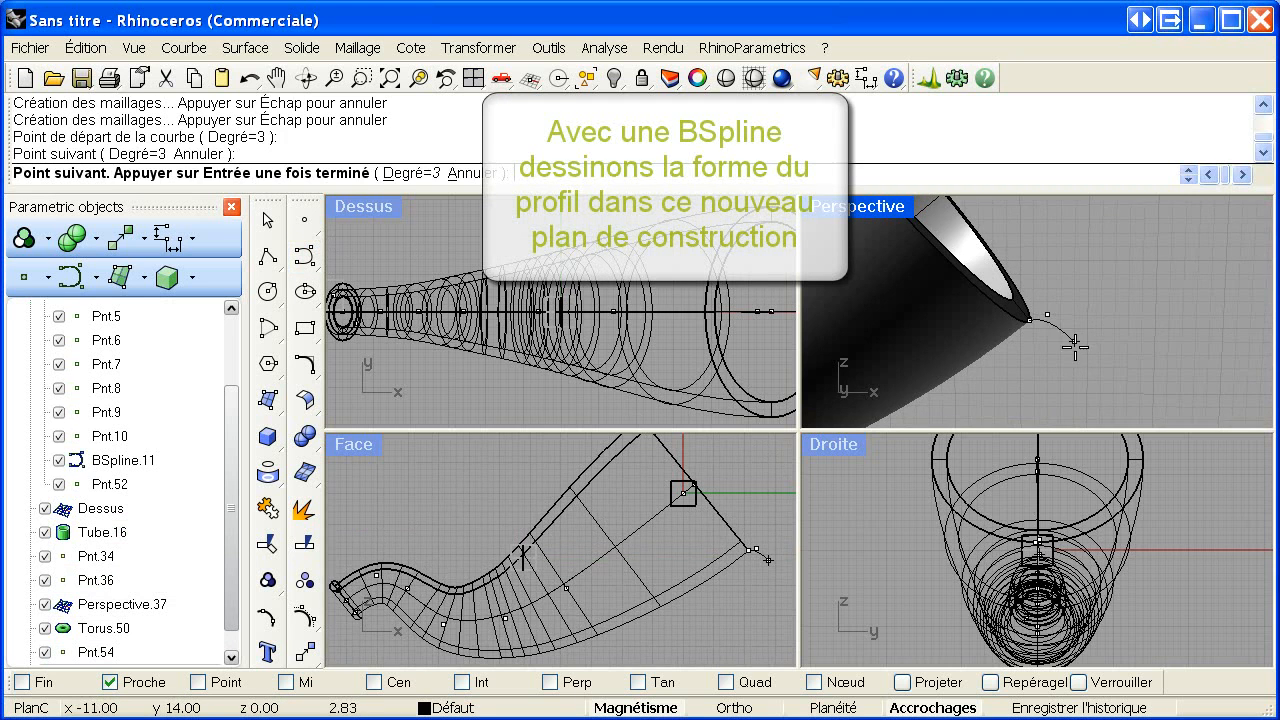
{"action": "left_click", "coordinate": [1074, 330]}
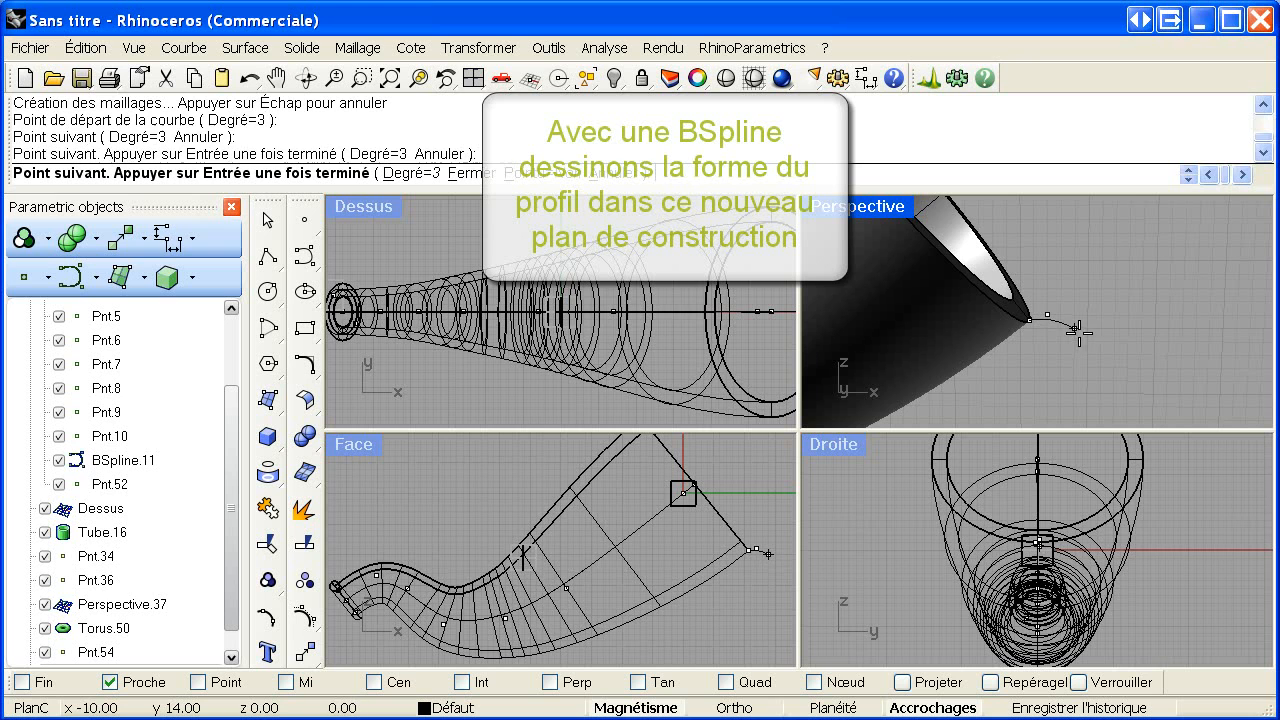
{"action": "left_click", "coordinate": [1064, 378]}
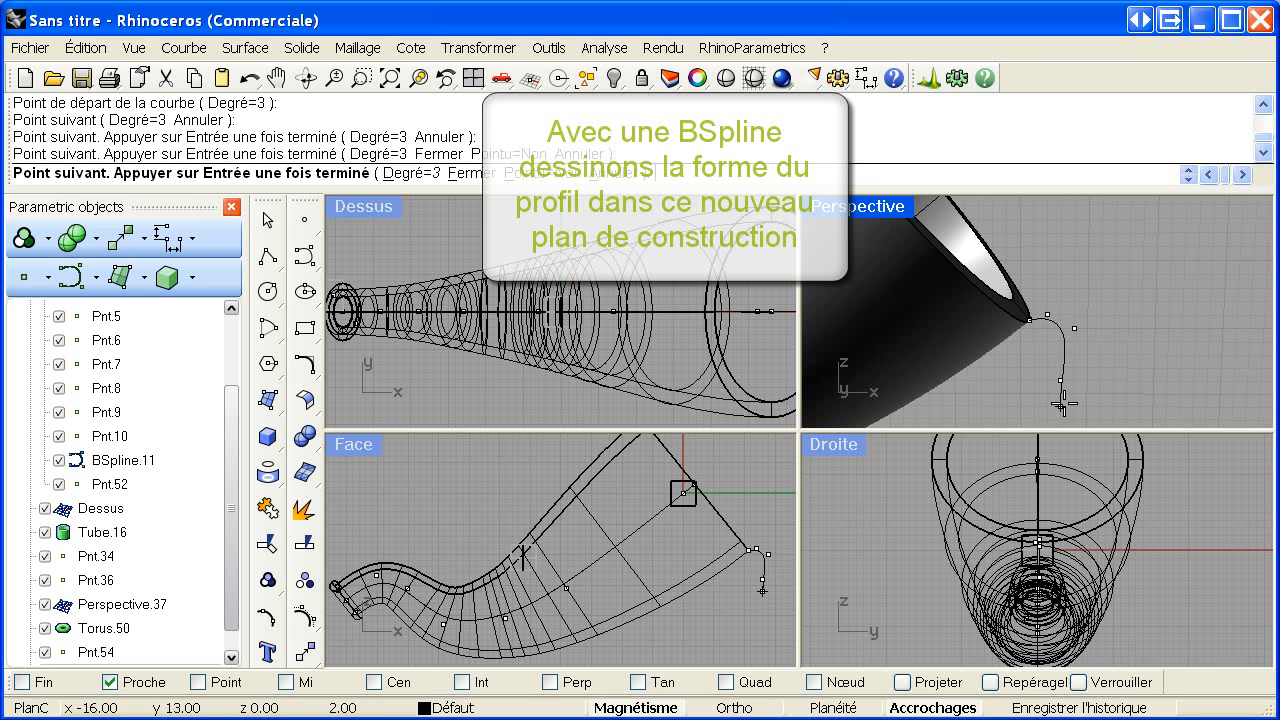
{"action": "left_click", "coordinate": [1062, 403]}
{"action": "left_click", "coordinate": [1074, 395]}
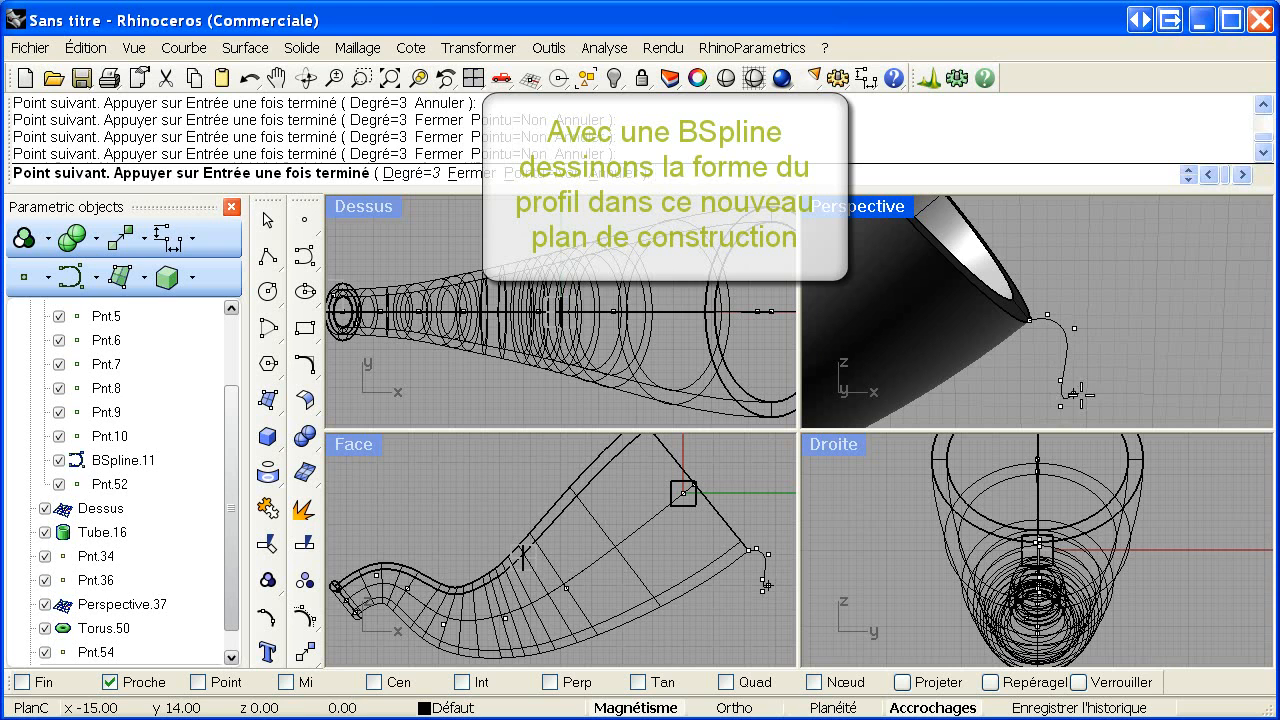
{"action": "left_click", "coordinate": [1087, 328]}
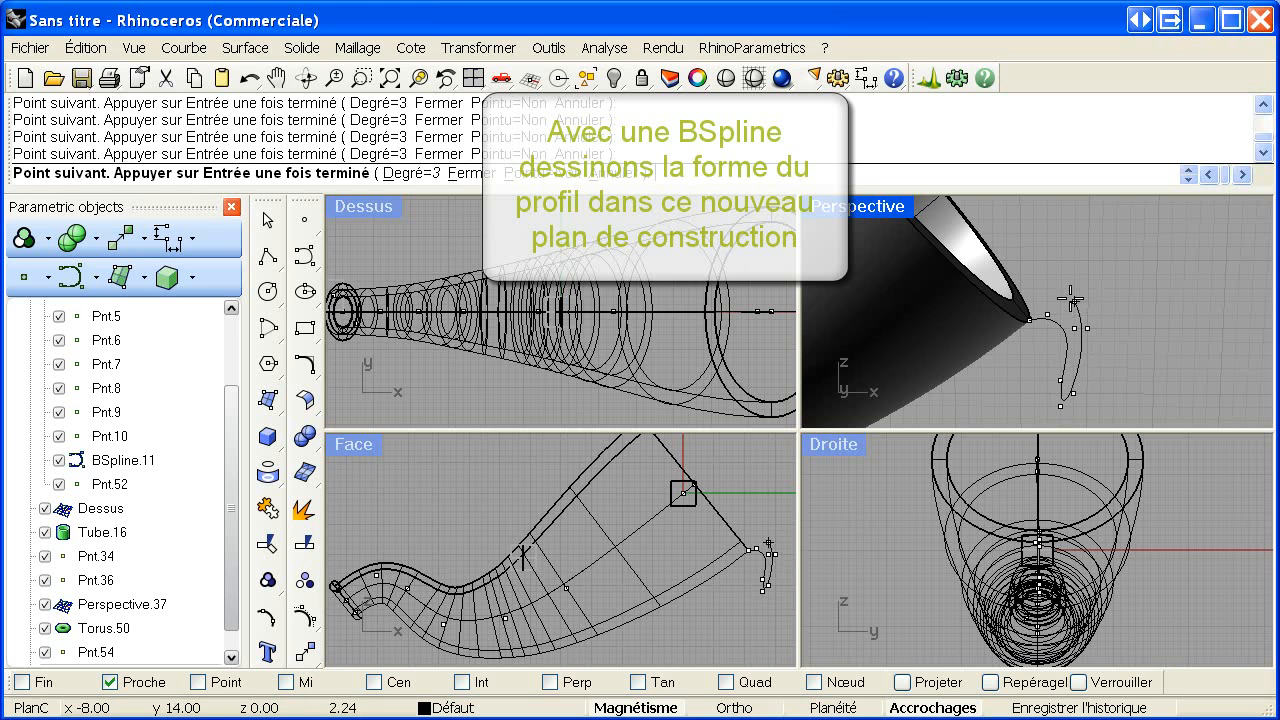
{"action": "left_click", "coordinate": [1012, 297]}
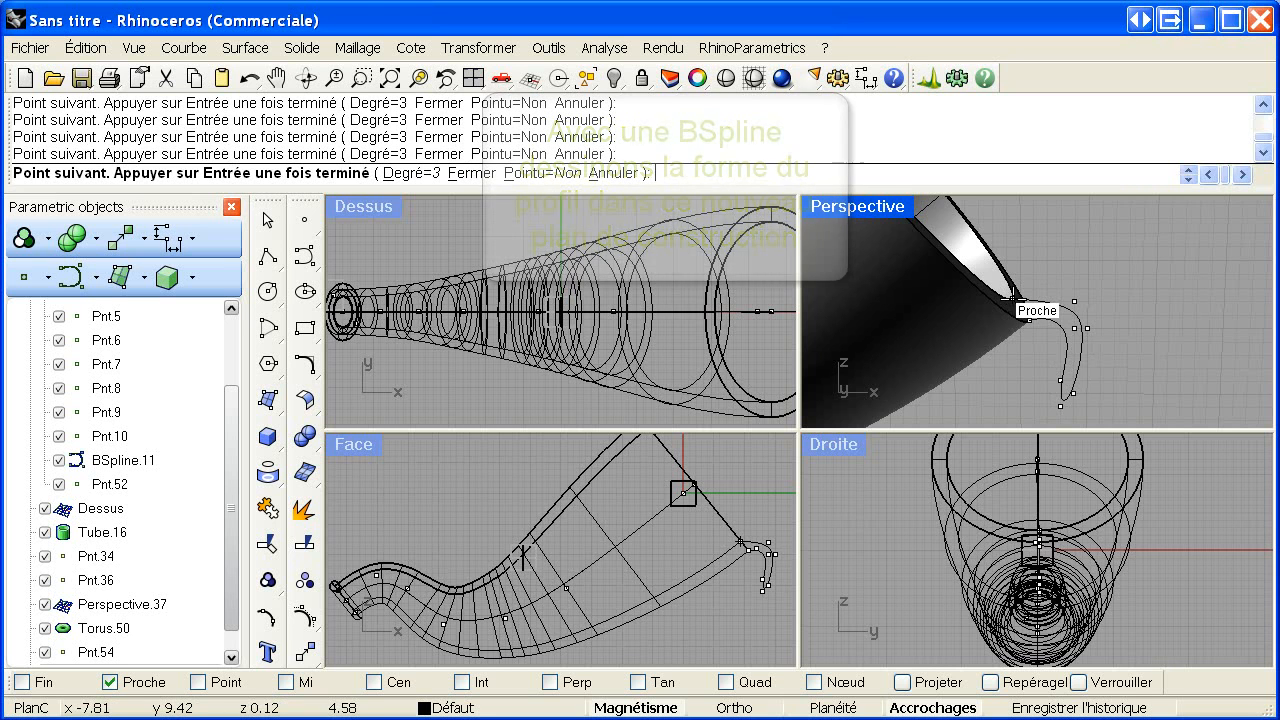
{"action": "key", "text": "Return"}
Step: Create a parametric line from Pnt.52 to Pnt.10 at the wide end as the revolution axis
{"action": "right_click_drag", "start_coordinate": [775, 296], "coordinate": [630, 276]}
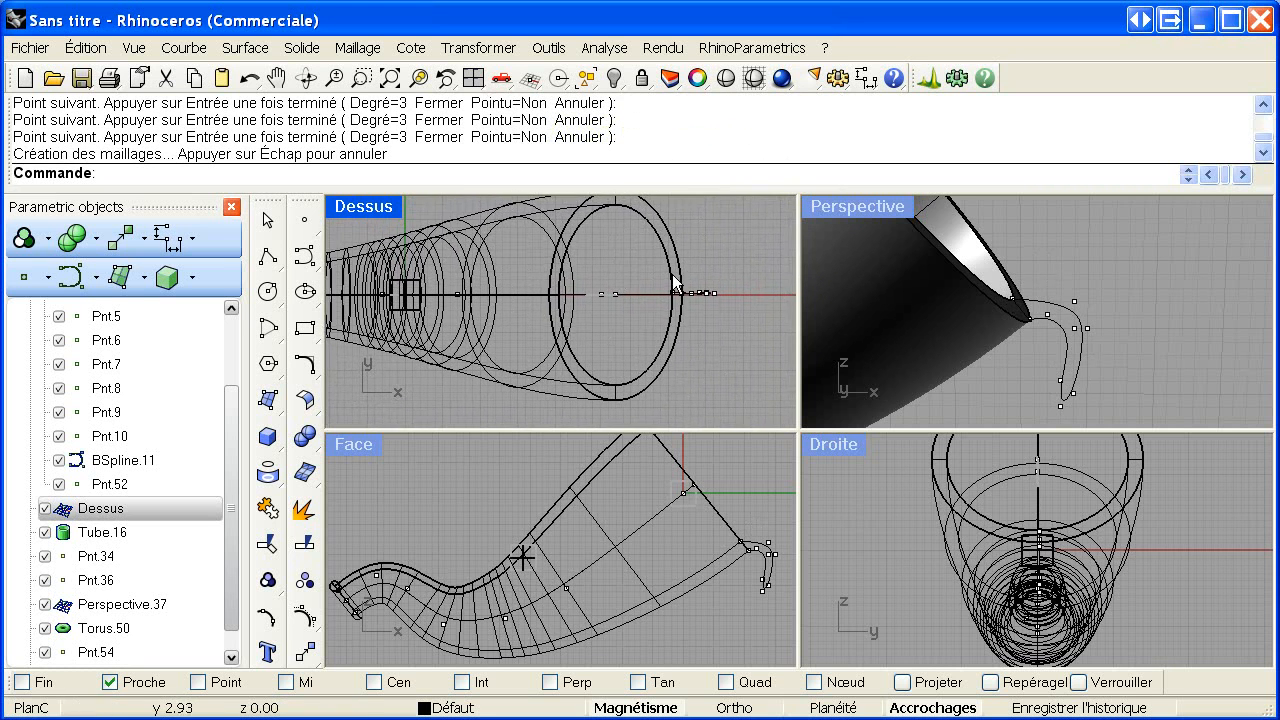
{"action": "right_click_drag", "start_coordinate": [1110, 363], "coordinate": [1008, 326]}
{"action": "scroll", "coordinate": [1008, 326], "scroll_direction": "down", "scroll_amount": 7}
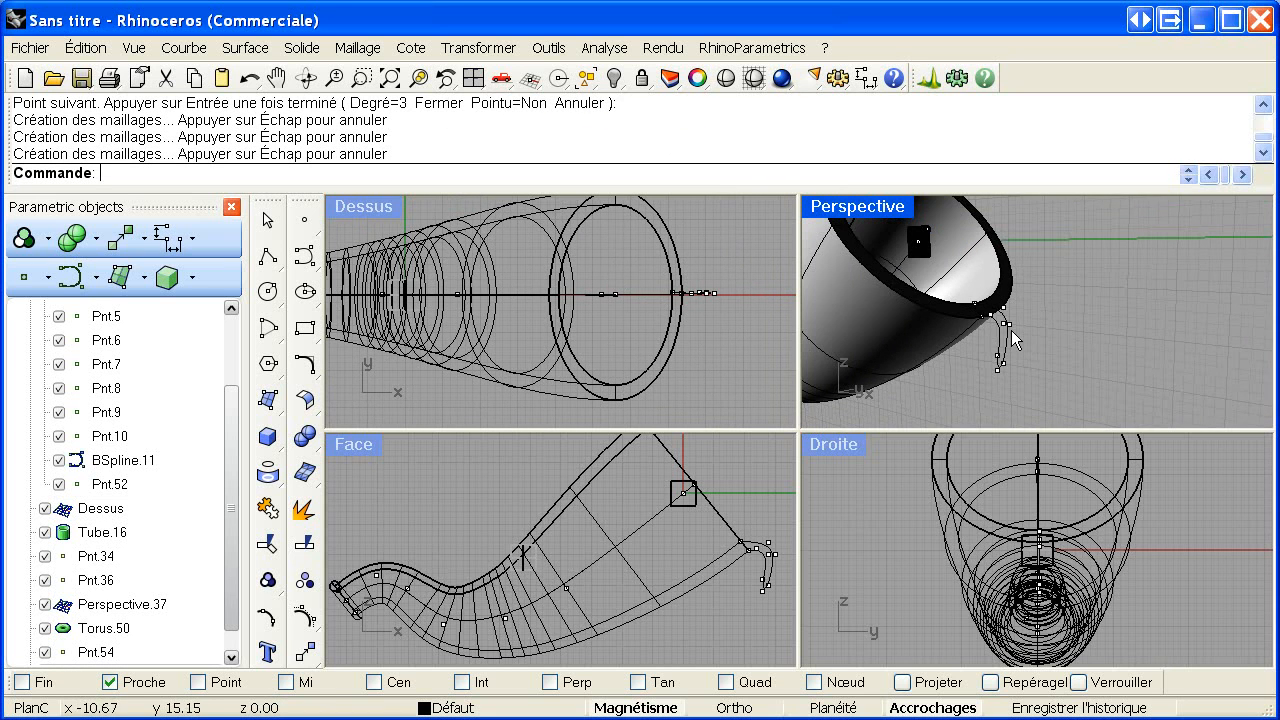
{"action": "right_click_drag", "start_coordinate": [938, 272], "coordinate": [1055, 339]}
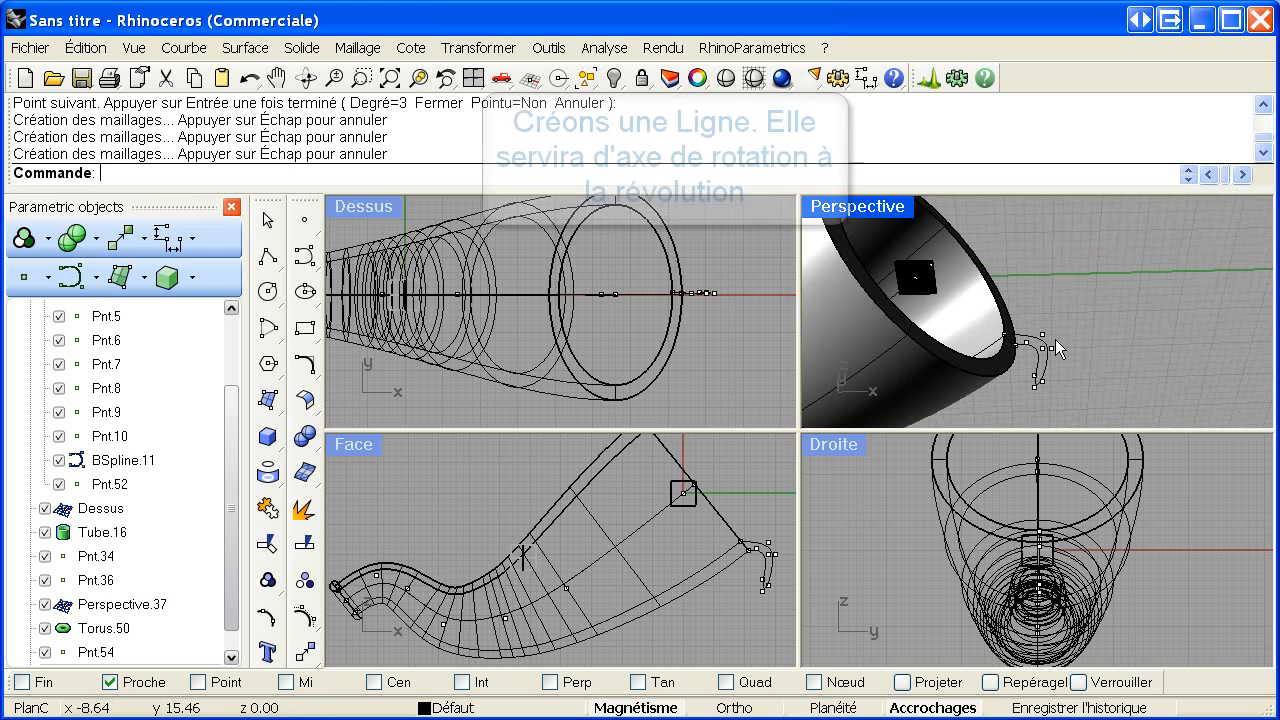
{"action": "left_click", "coordinate": [47, 278]}
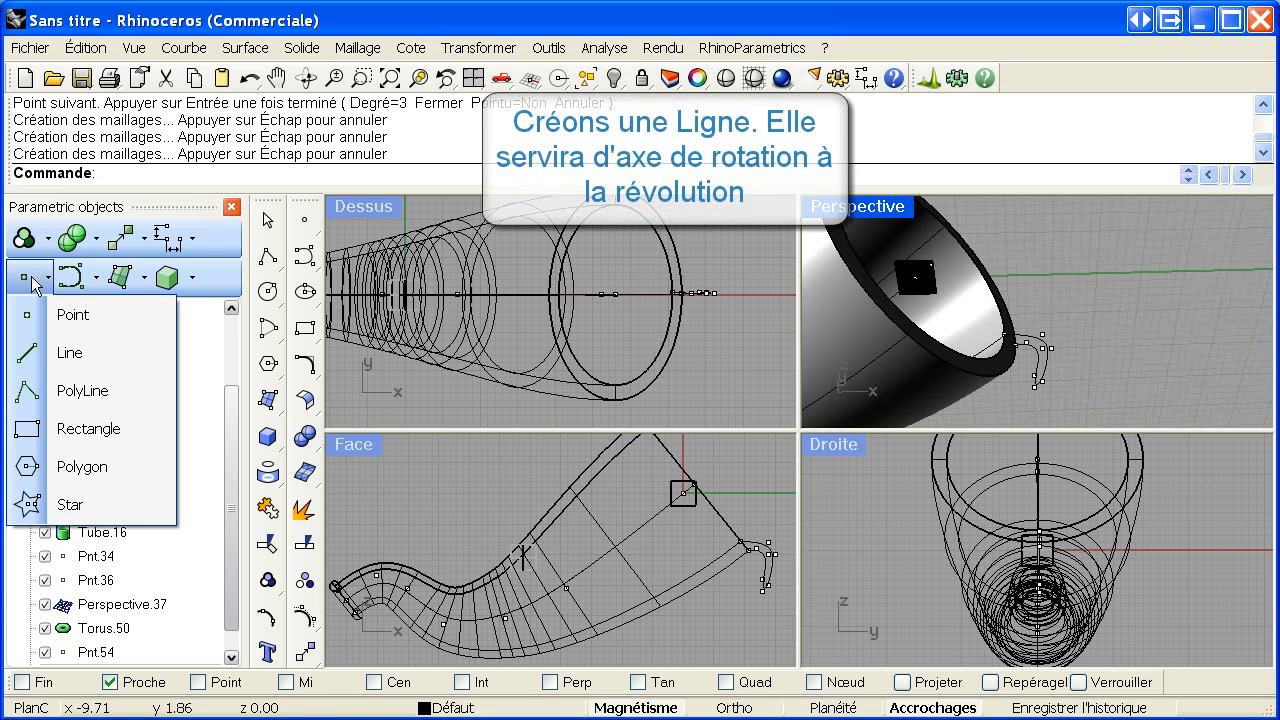
{"action": "left_click", "coordinate": [66, 350]}
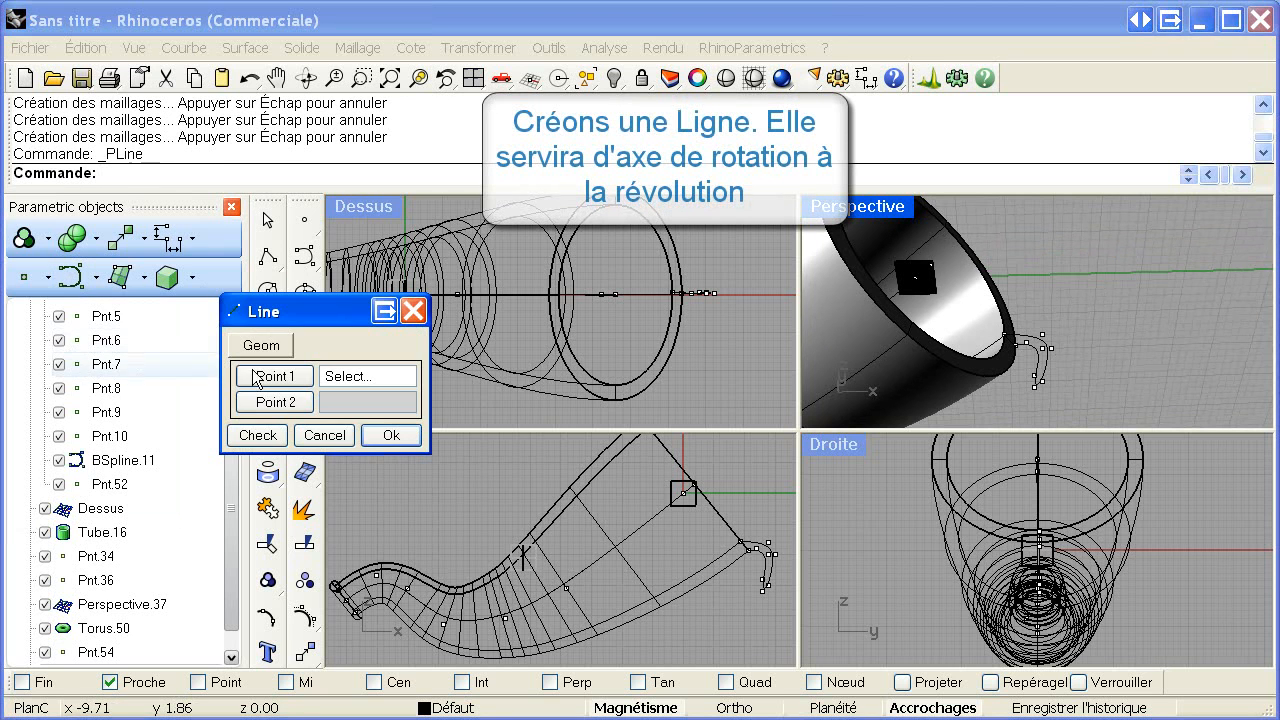
{"action": "left_click", "coordinate": [917, 277]}
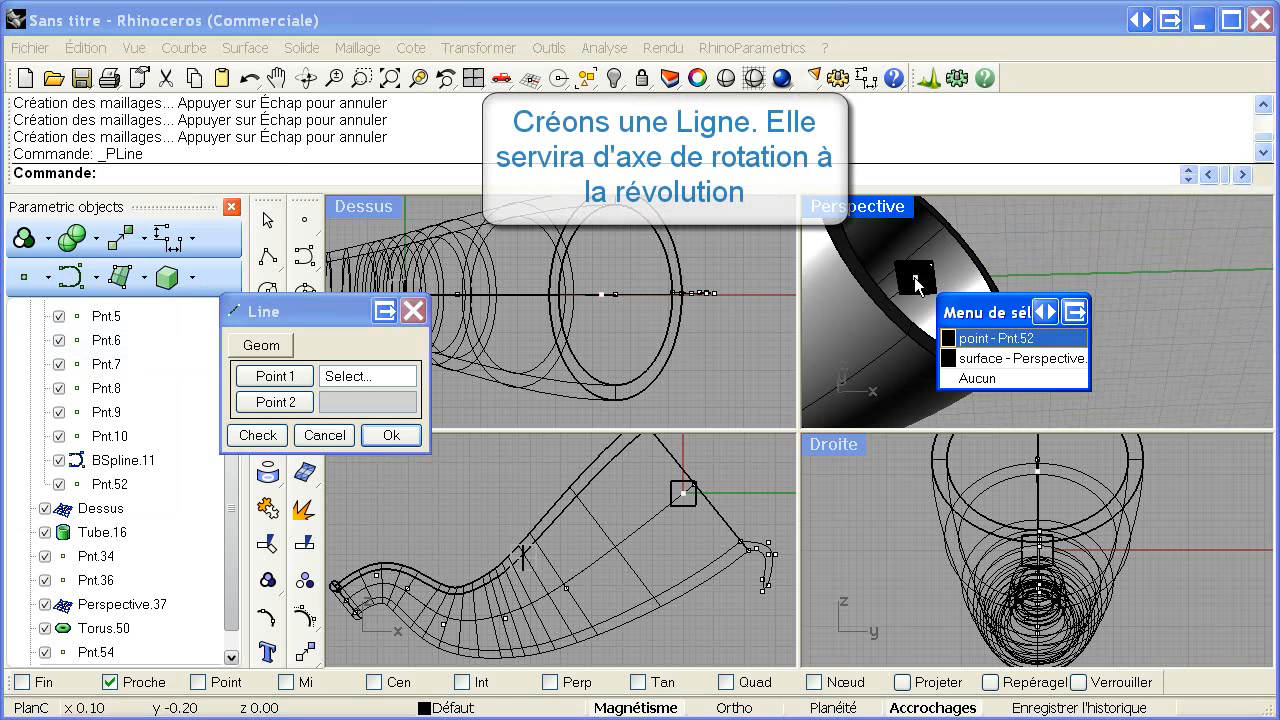
{"action": "left_click", "coordinate": [968, 337]}
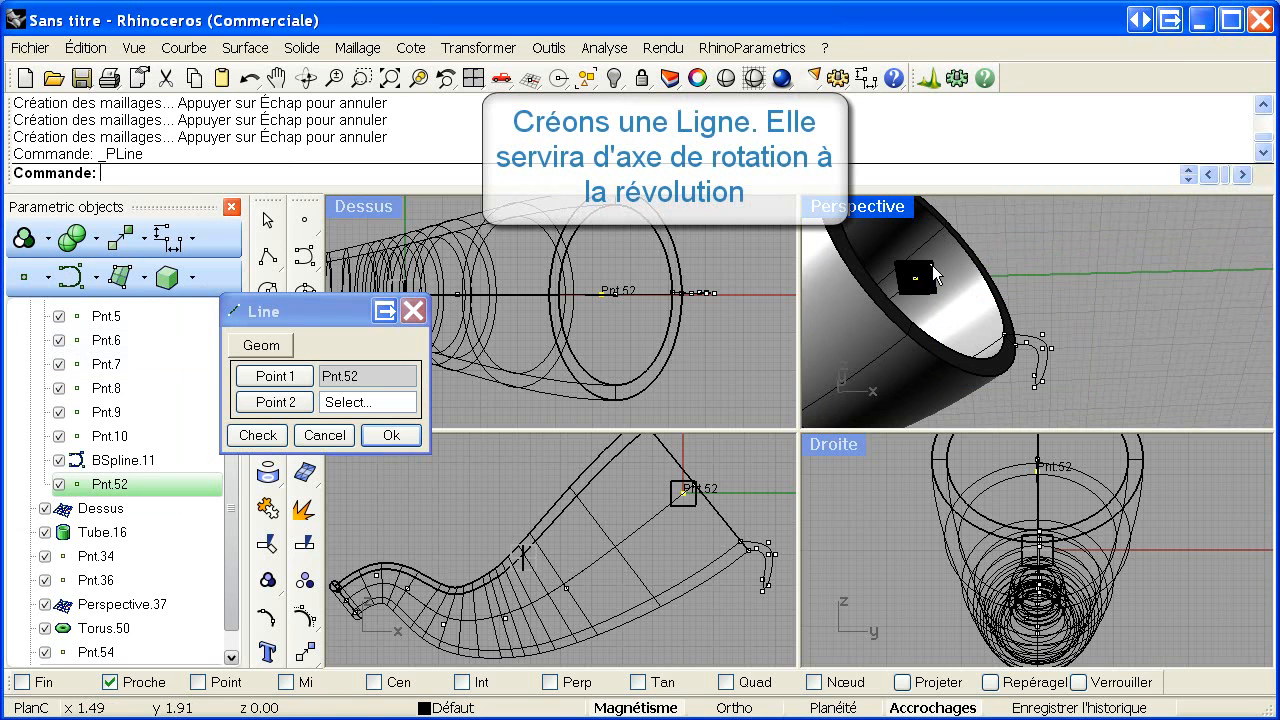
{"action": "left_click", "coordinate": [934, 277]}
{"action": "left_click", "coordinate": [995, 335]}
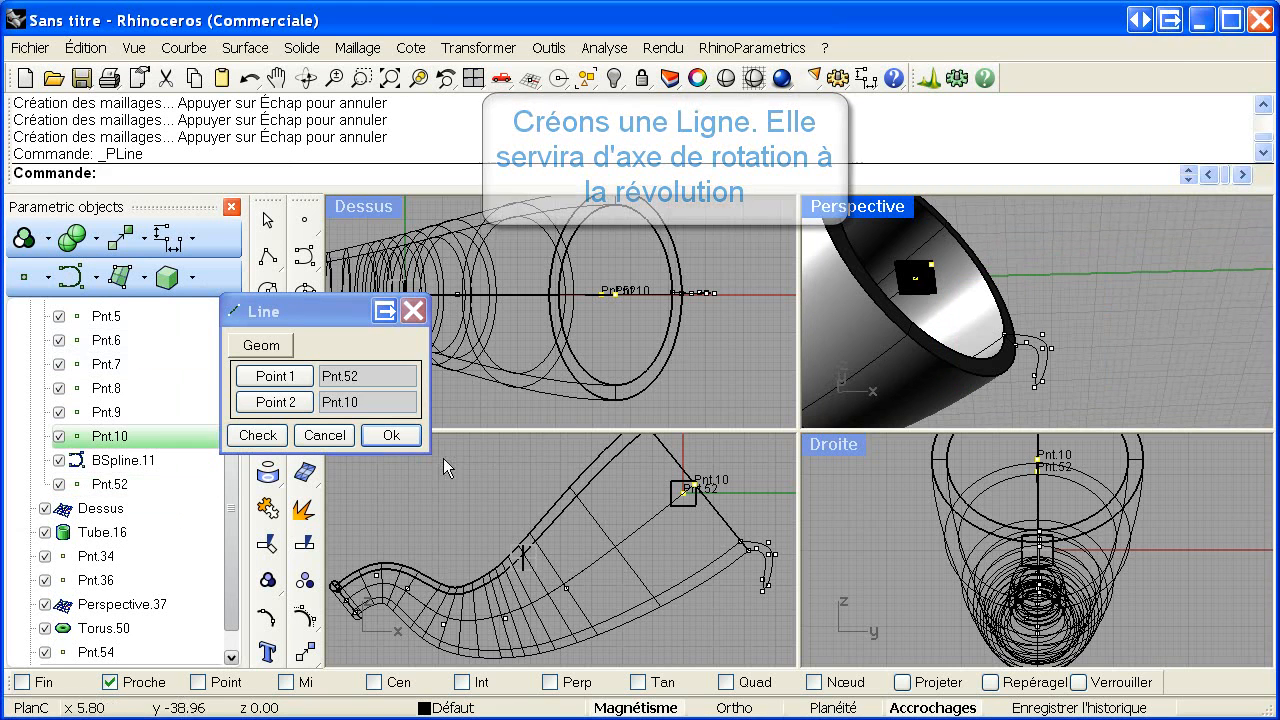
{"action": "left_click", "coordinate": [394, 437]}
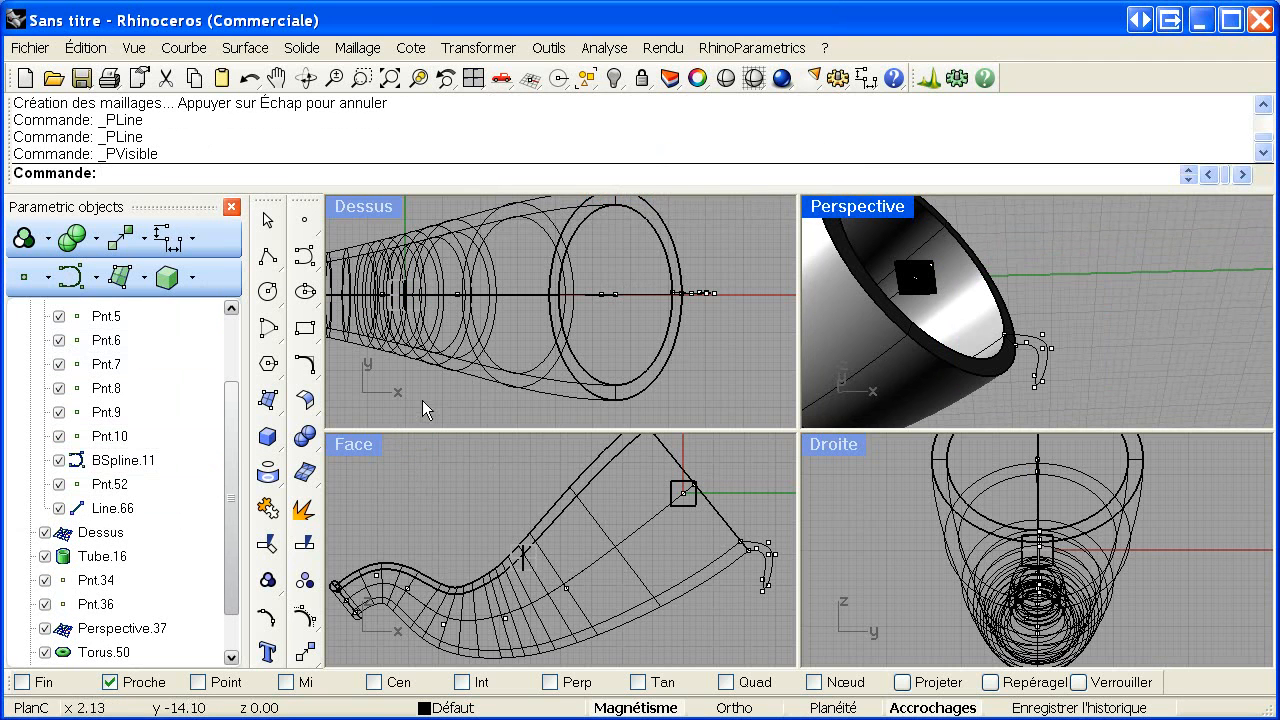
Step: Create a Simple Revolve of the BSpline lip profile around the axis line, from 0 to 360 degrees
{"action": "left_click", "coordinate": [143, 282]}
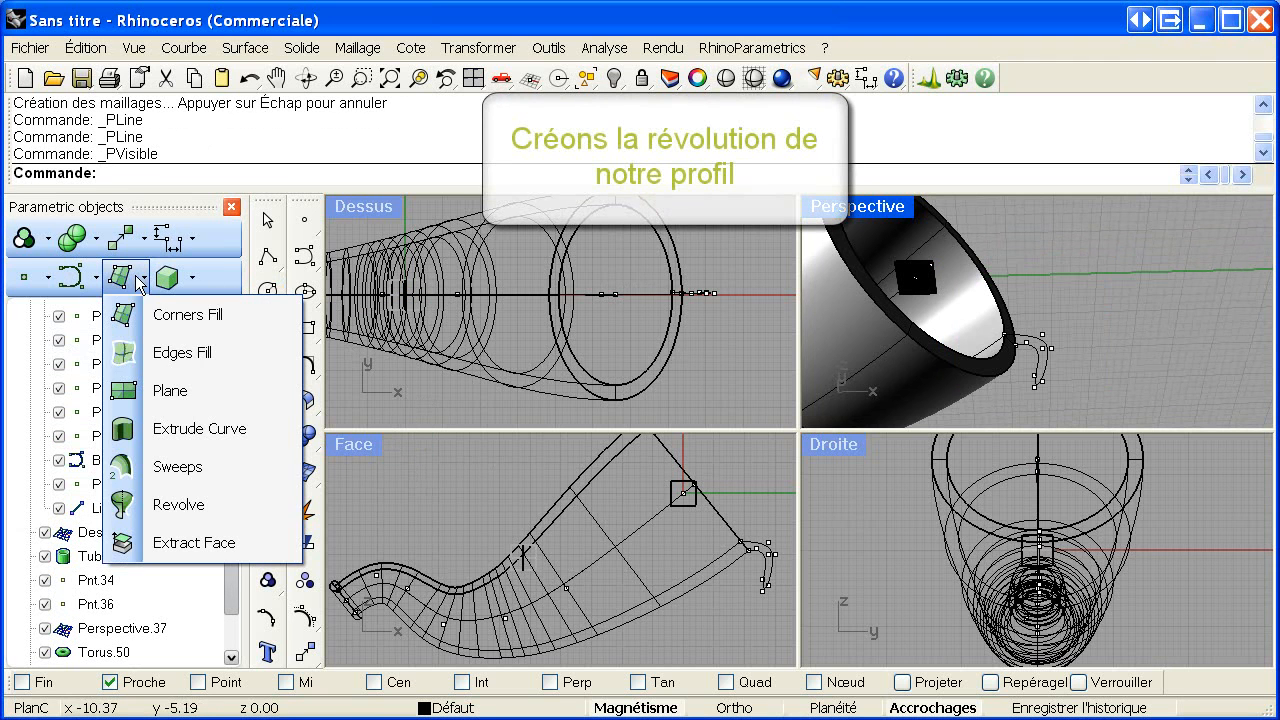
{"action": "left_click", "coordinate": [185, 507]}
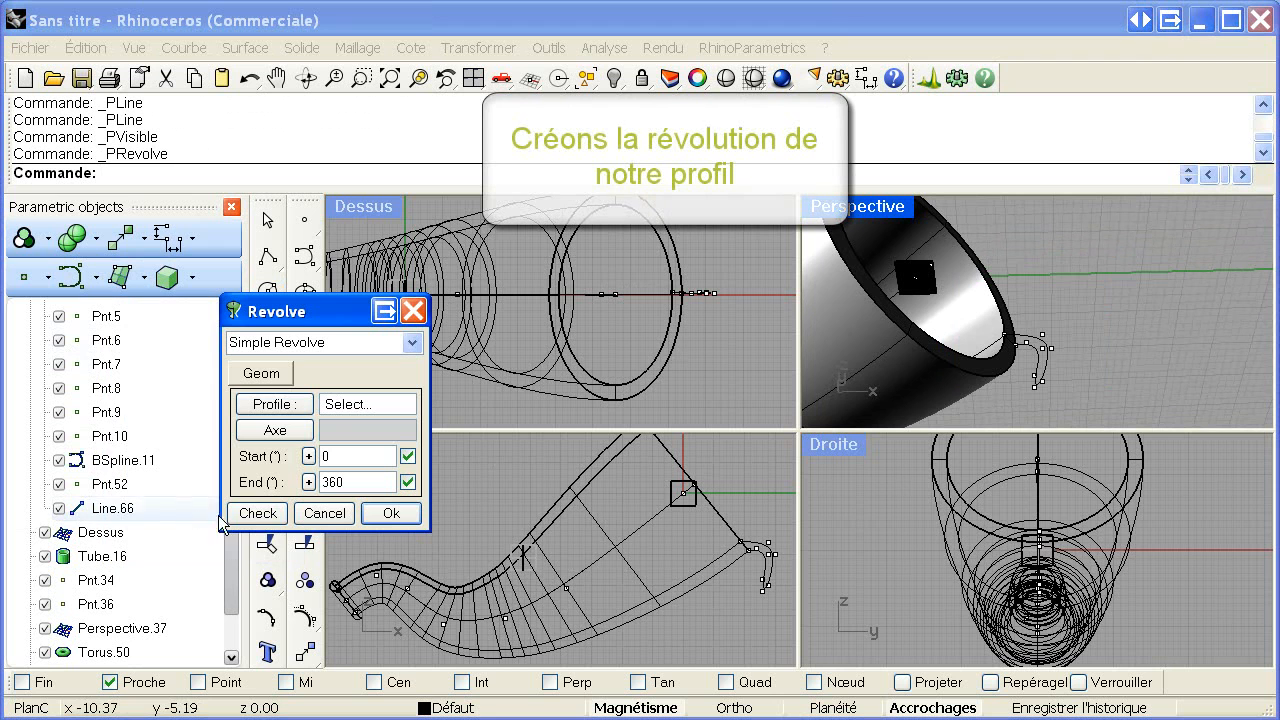
{"action": "left_click", "coordinate": [1032, 339]}
{"action": "left_click", "coordinate": [1118, 417]}
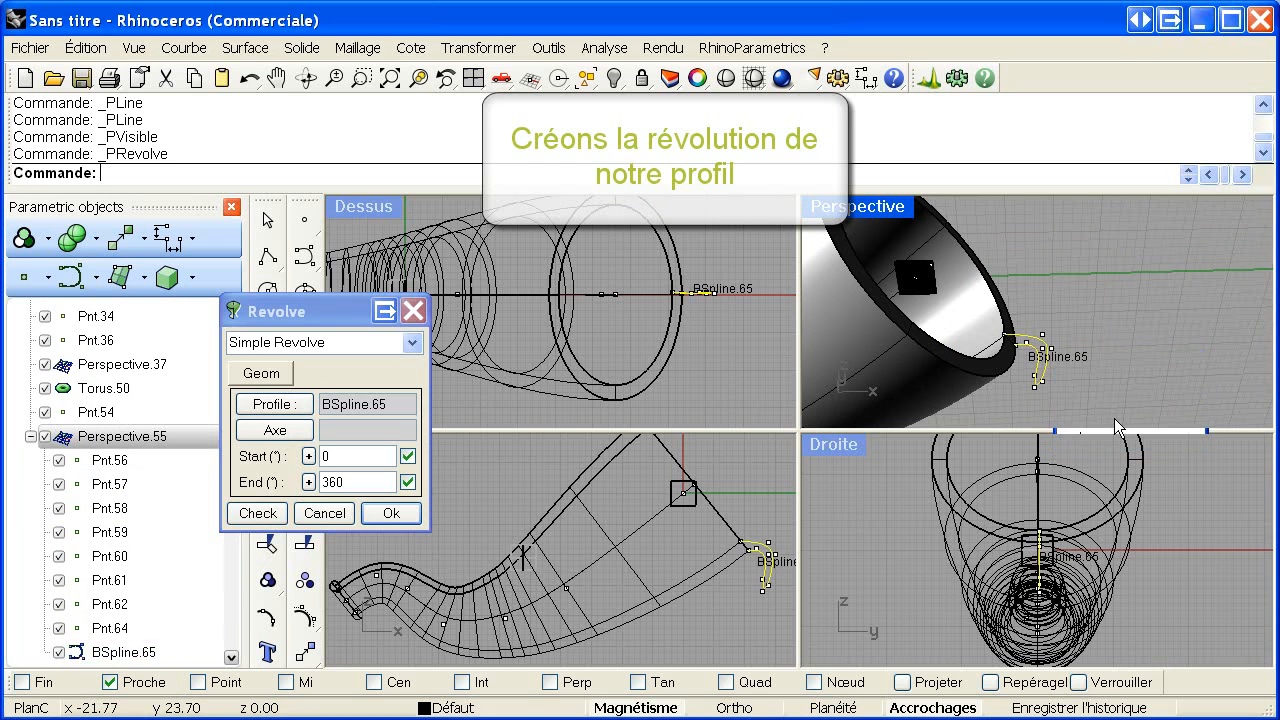
{"action": "left_click", "coordinate": [924, 284]}
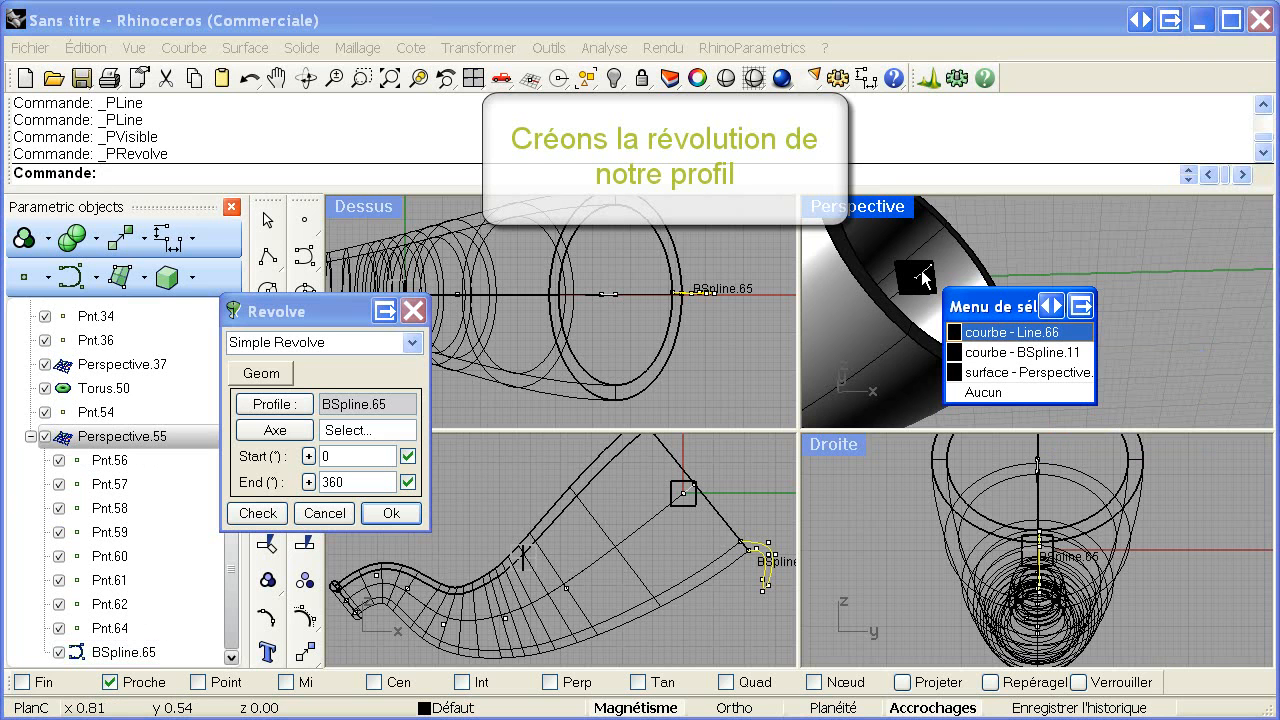
{"action": "left_click", "coordinate": [1005, 335]}
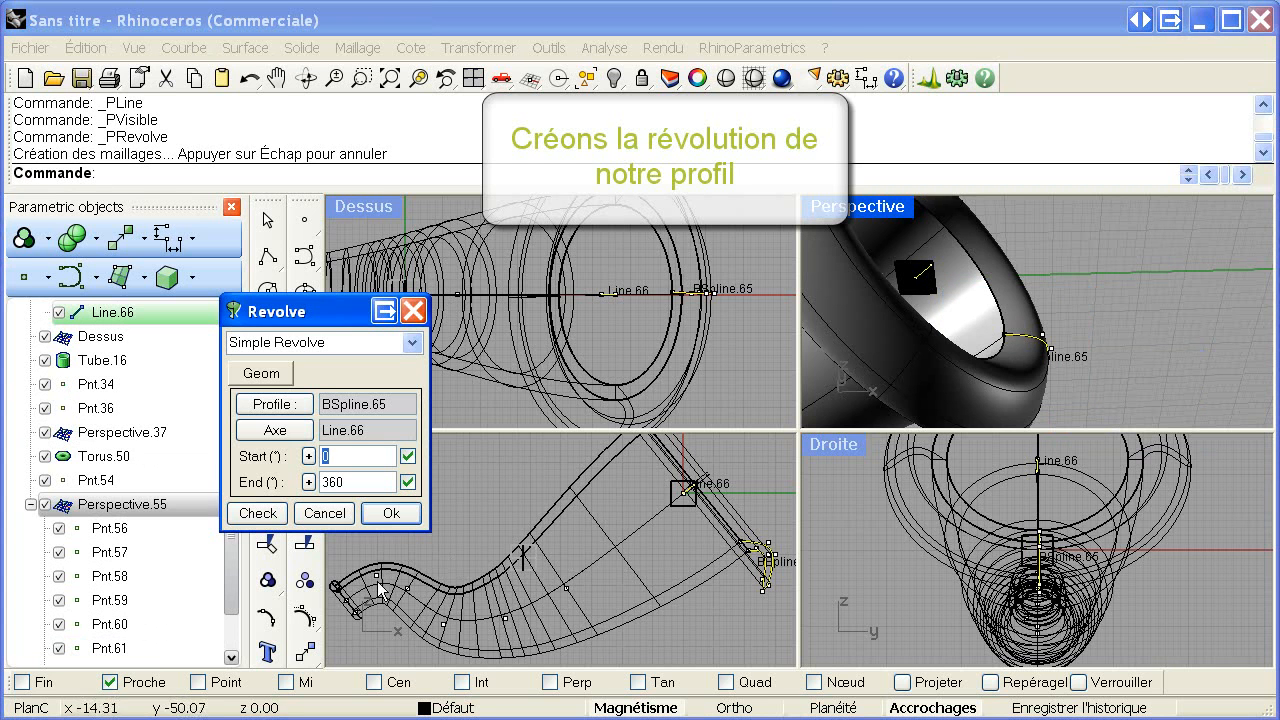
{"action": "left_click", "coordinate": [391, 513]}
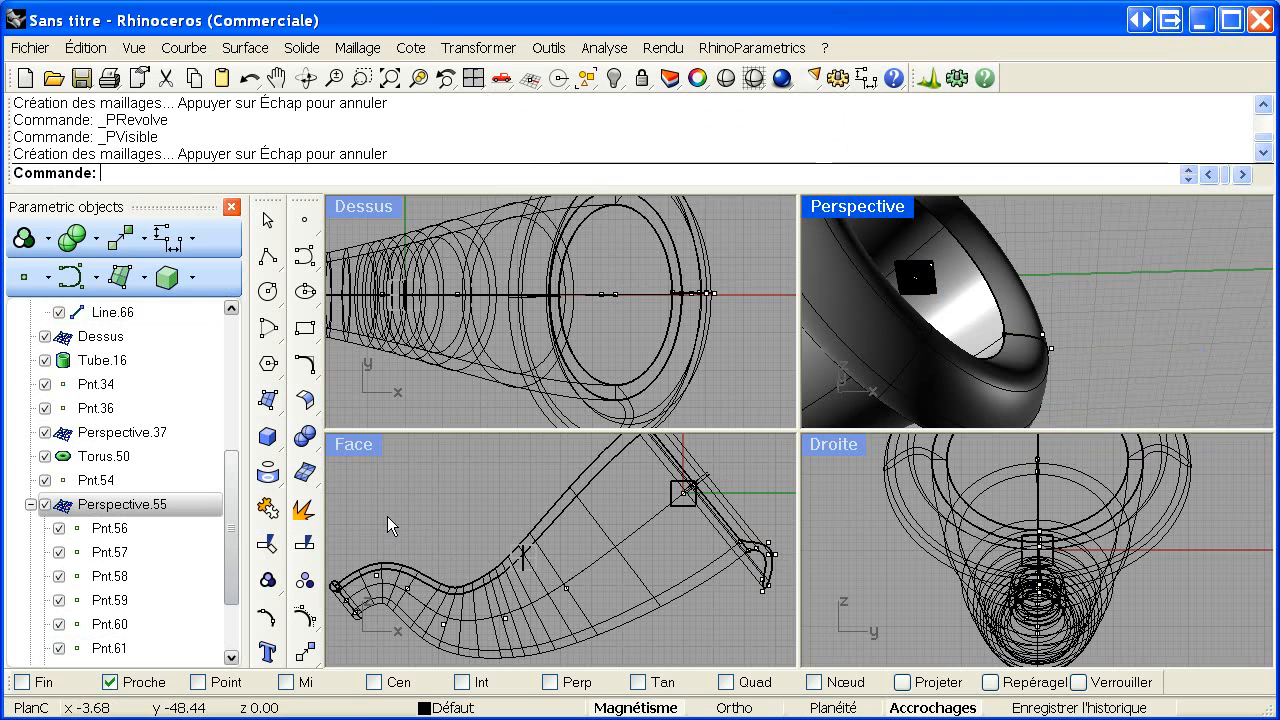
Step: Maximize the Perspective viewport and examine the whole foghorn from the side
{"action": "left_click", "coordinate": [476, 80]}
{"action": "left_click", "coordinate": [566, 110]}
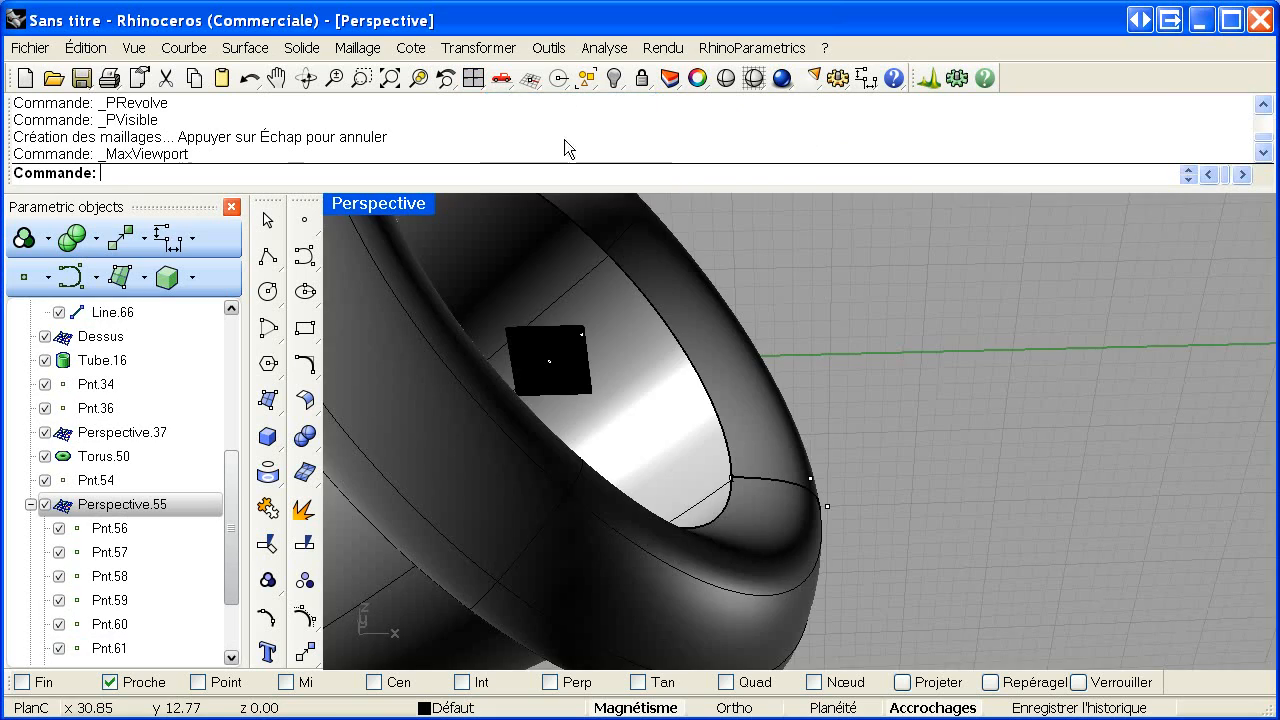
{"action": "right_click_drag", "start_coordinate": [589, 414], "coordinate": [884, 357]}
{"action": "scroll", "coordinate": [884, 358], "scroll_direction": "down", "scroll_amount": 2}
{"action": "right_click_drag", "start_coordinate": [734, 397], "coordinate": [729, 472]}
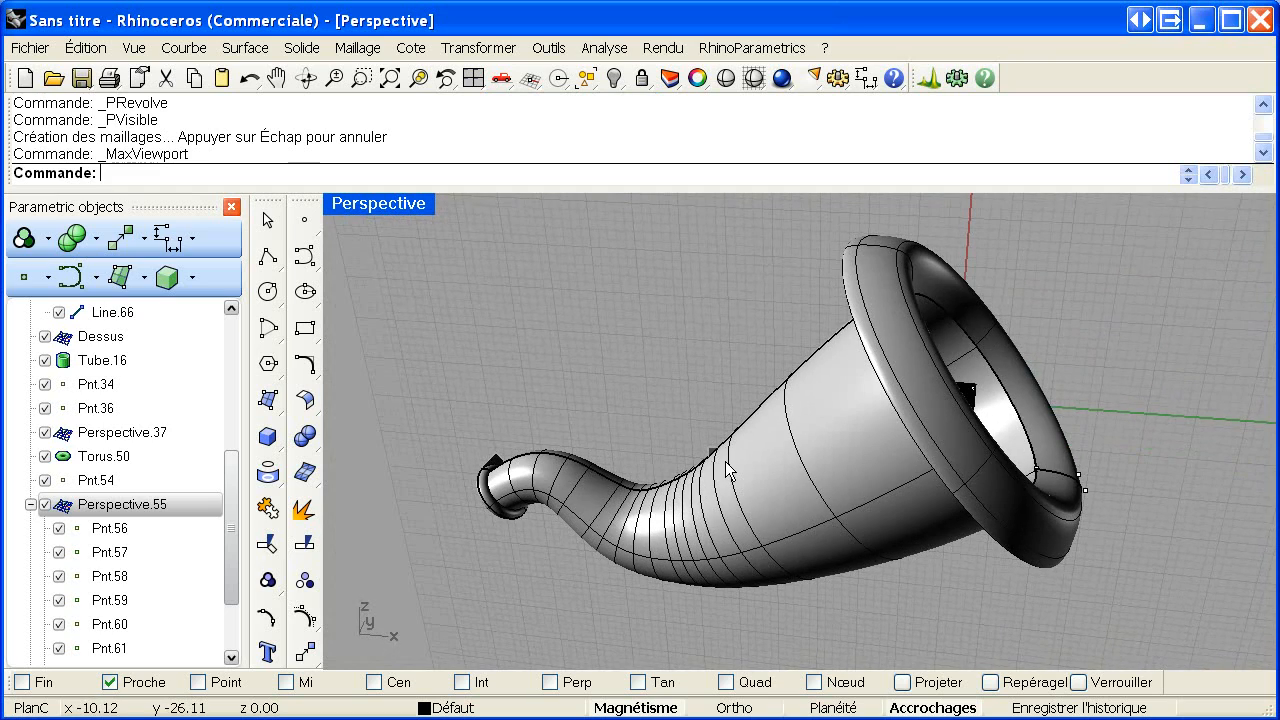